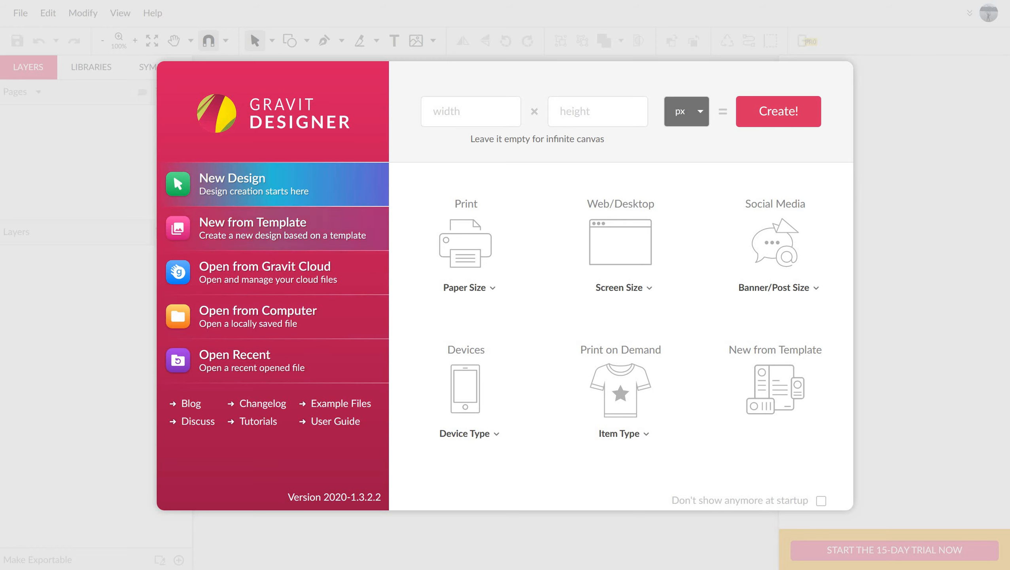
Create a US-Letter Portrait (8.5x11 in) design and draw a rectangle about 2.73 by 1.8 in on the upper page
click(469, 288)
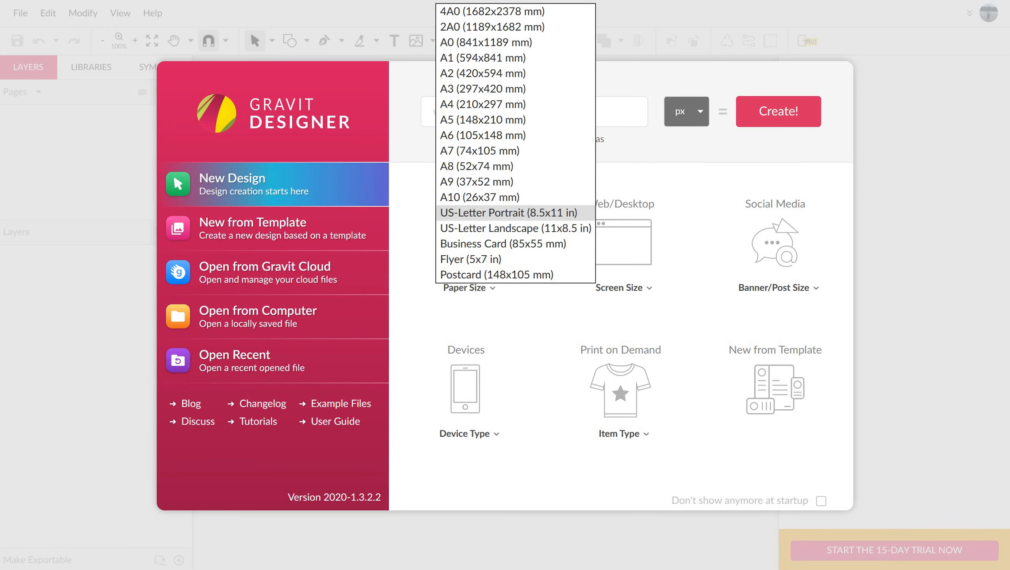
click(508, 212)
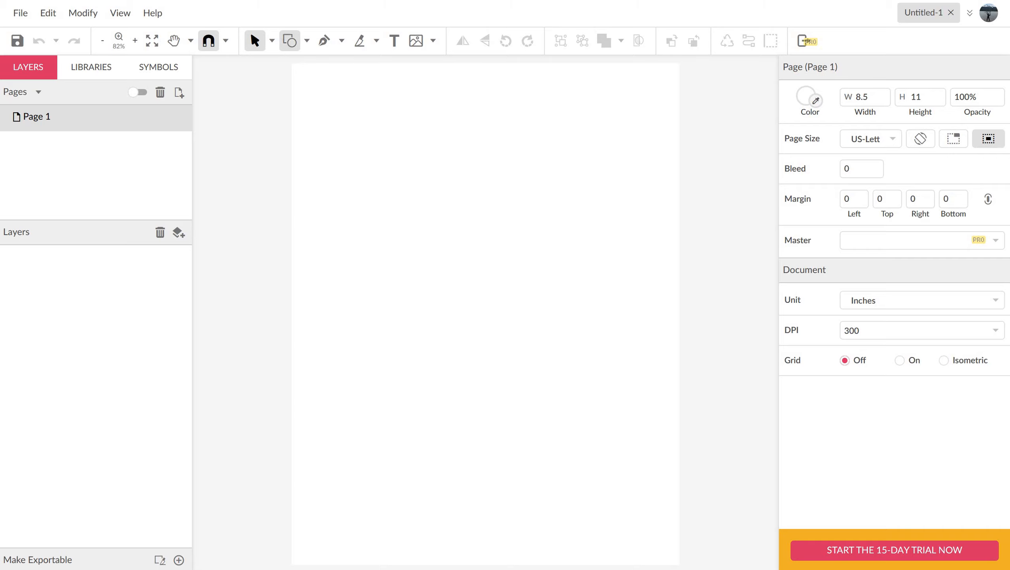
click(306, 41)
click(346, 84)
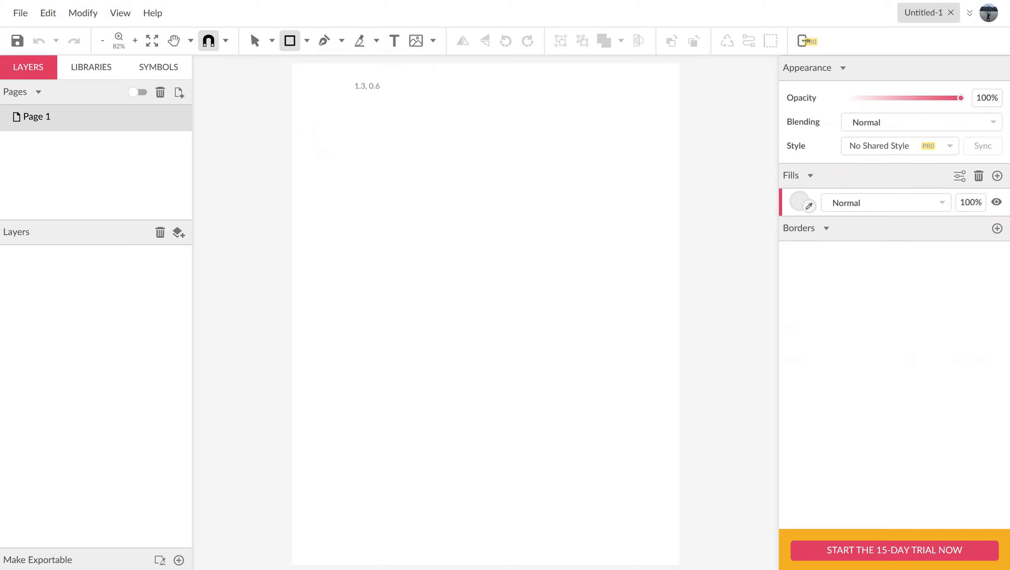
drag(355, 108, 481, 190)
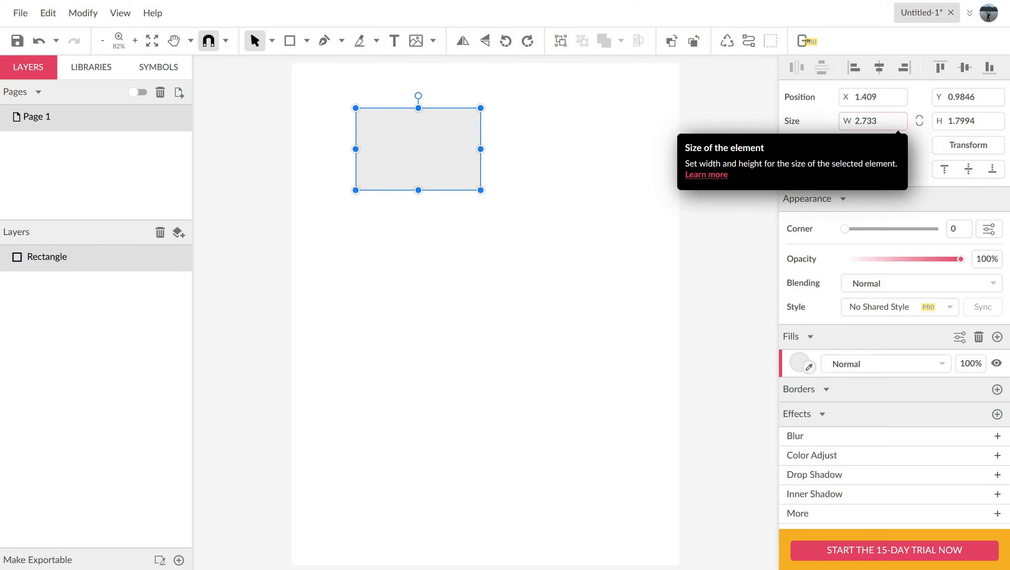
Set the rectangle's width to 5 in and its height to 2.5 in
scroll(884, 120, up, 10)
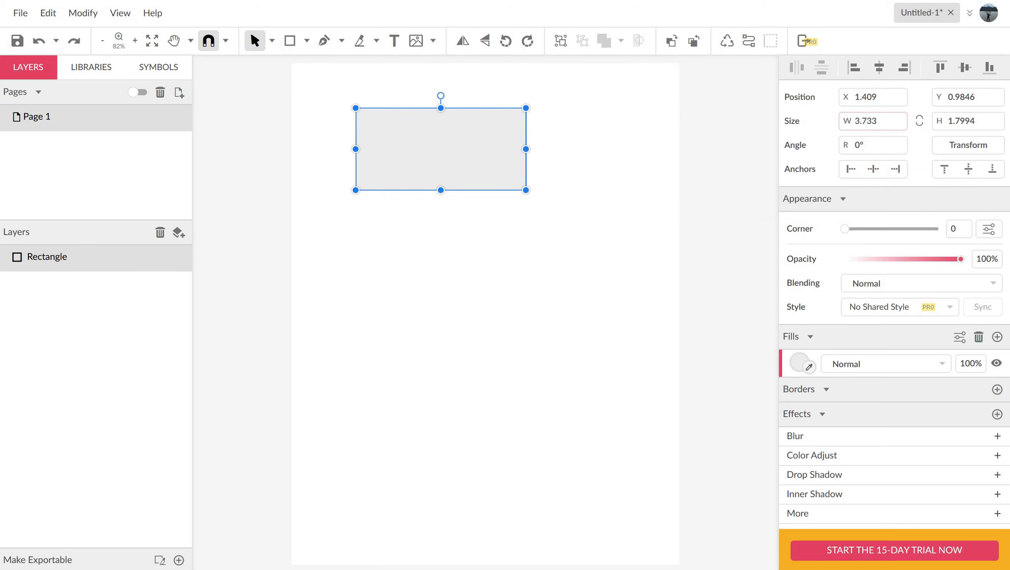
double_click(893, 121)
text(5)
key(Tab)
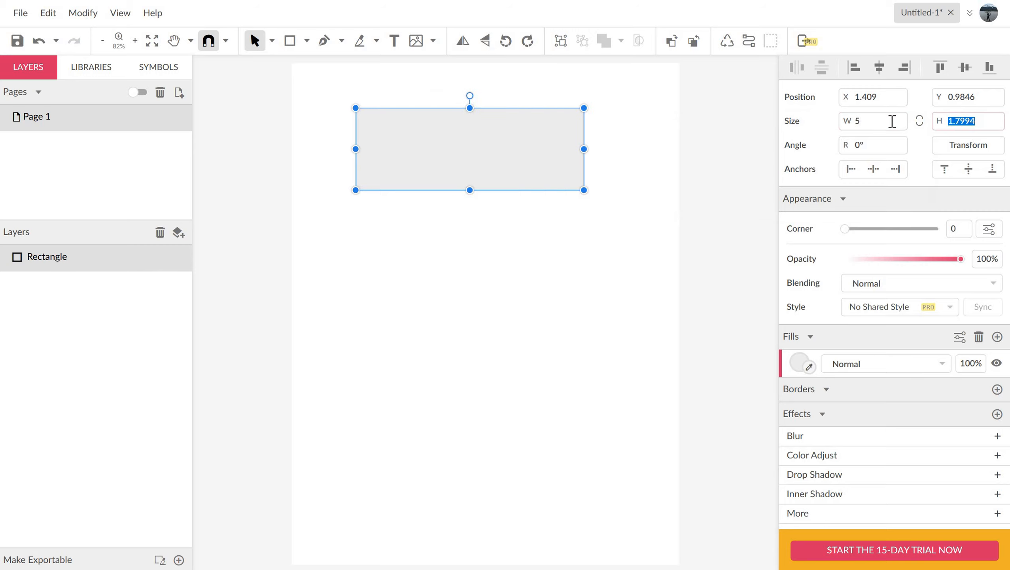
text(2.5)
click(609, 274)
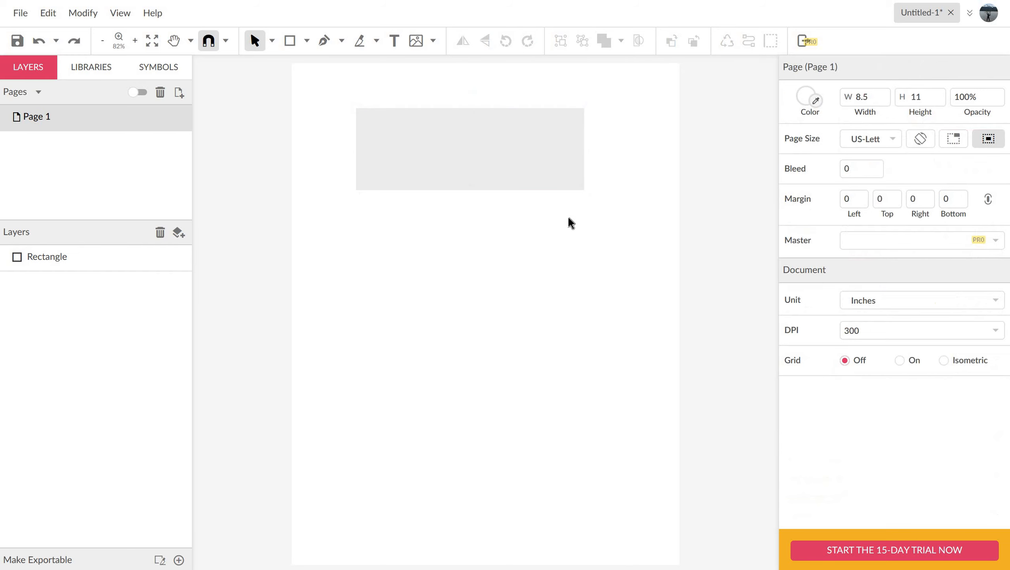
click(544, 153)
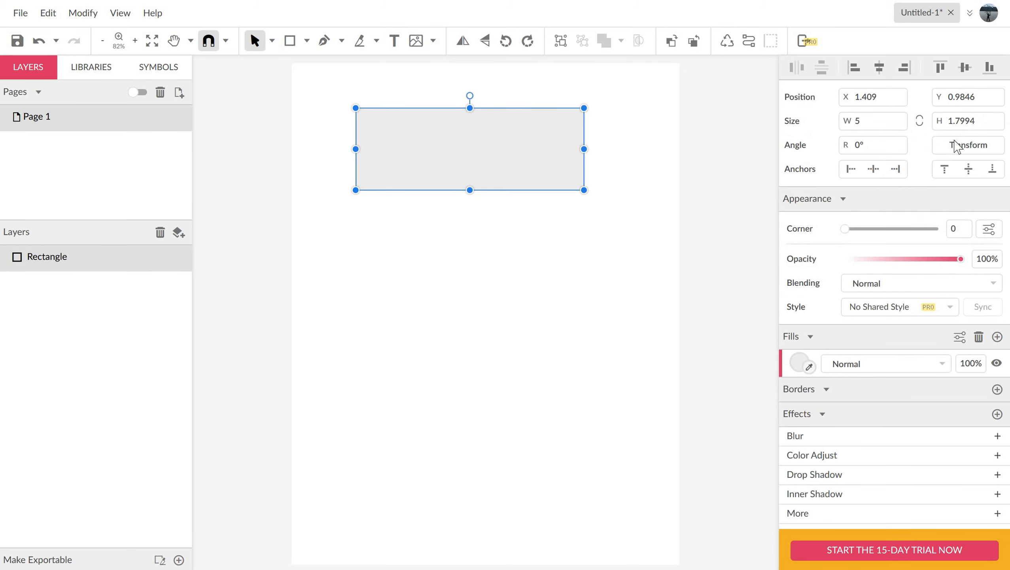
click(984, 122)
text(2.5)
key(Return)
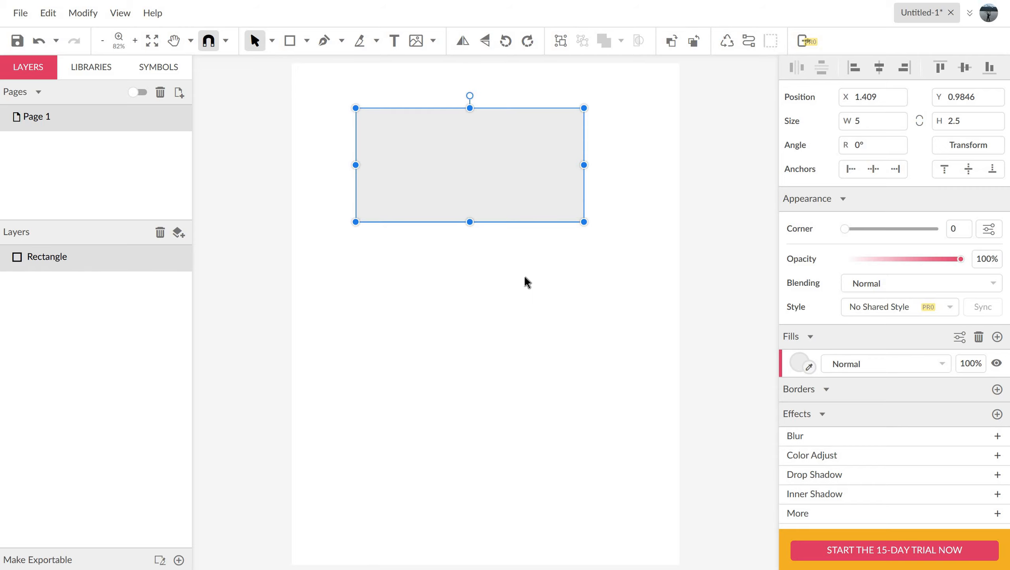
click(426, 86)
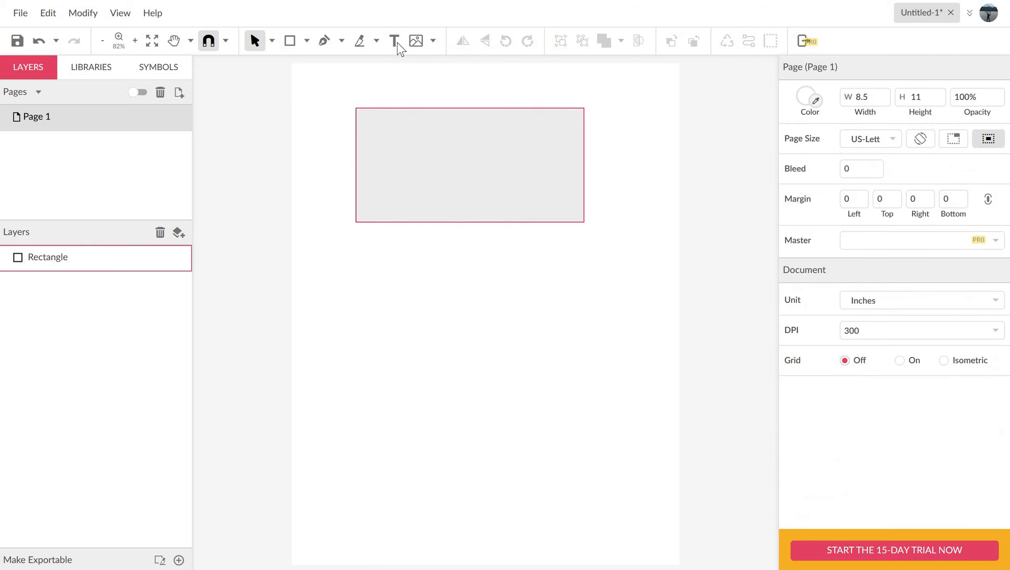
Add a text box about 2.44 by 1 in below the rectangle, containing the word "Hays"
click(394, 40)
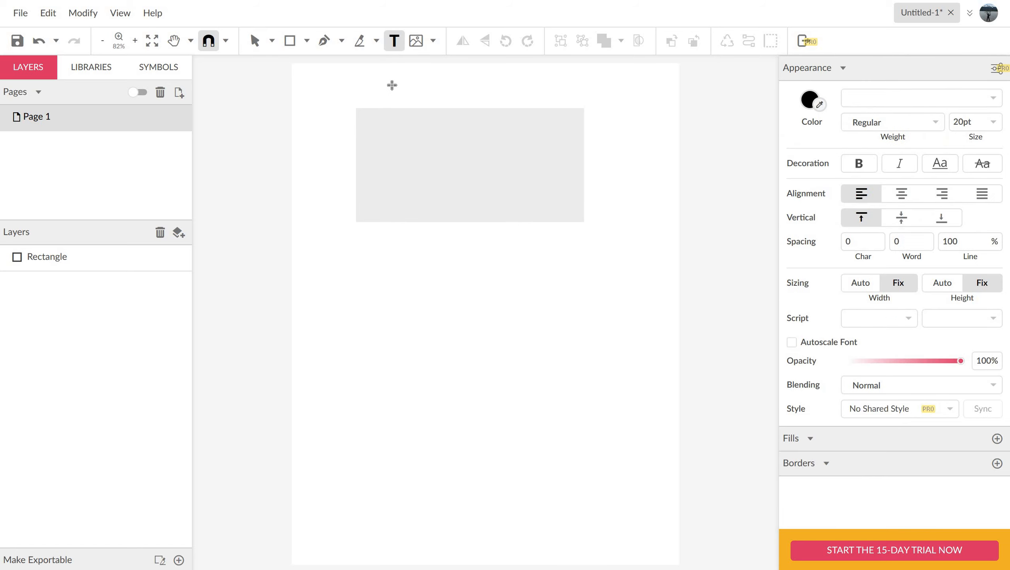
drag(503, 293, 503, 294)
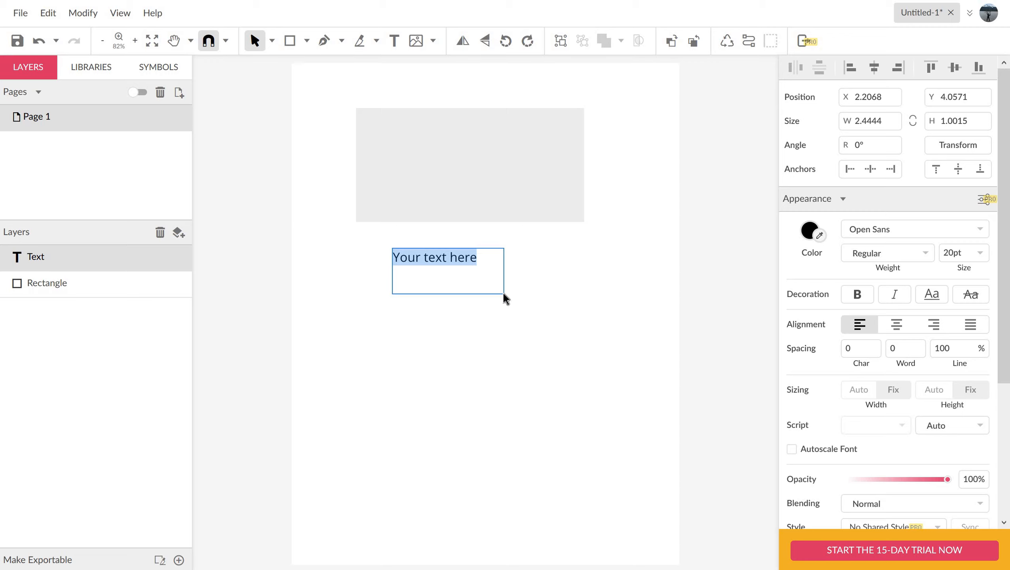
click(504, 293)
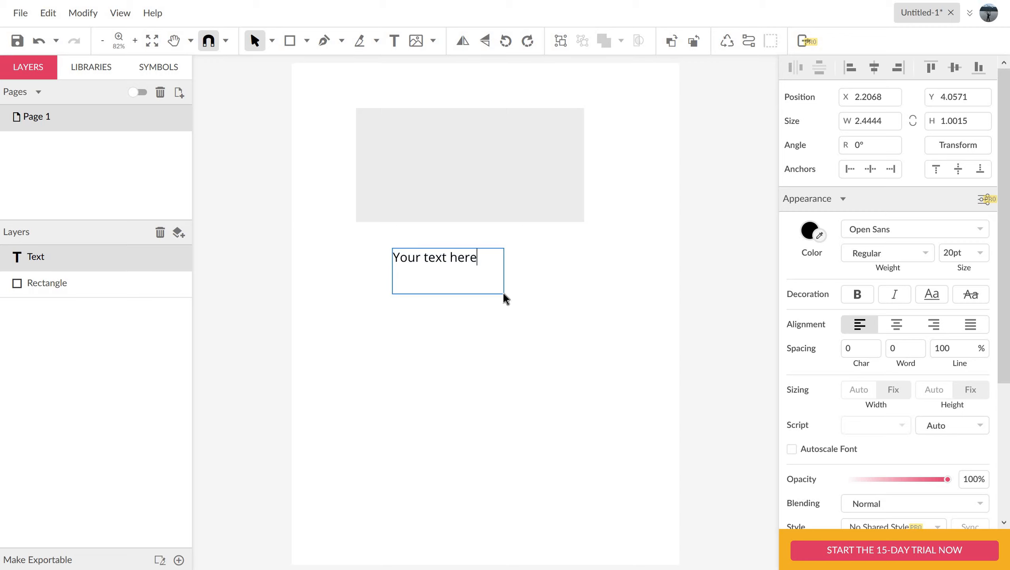
text(Hays)
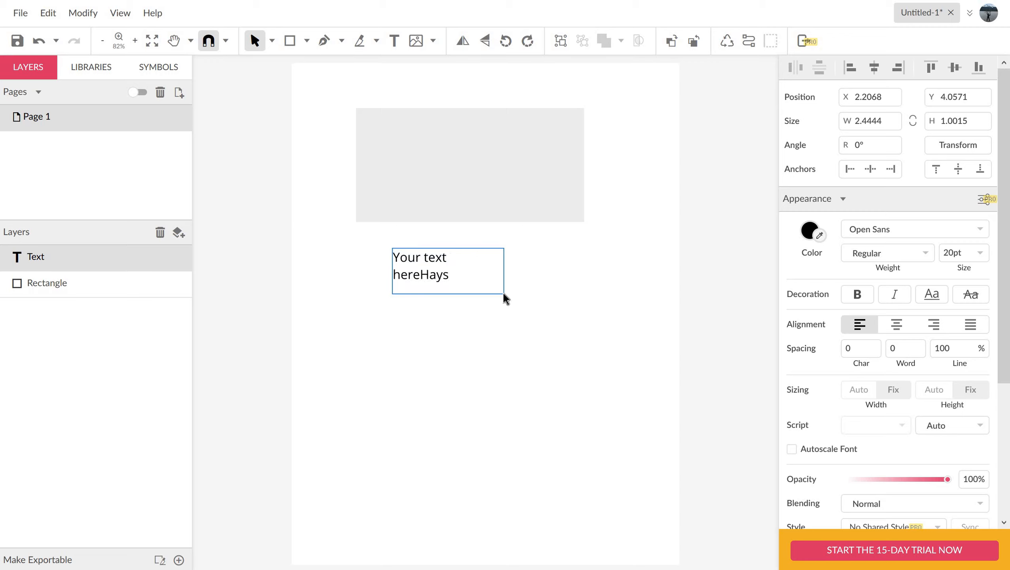
key(ctrl+a)
text(Hays)
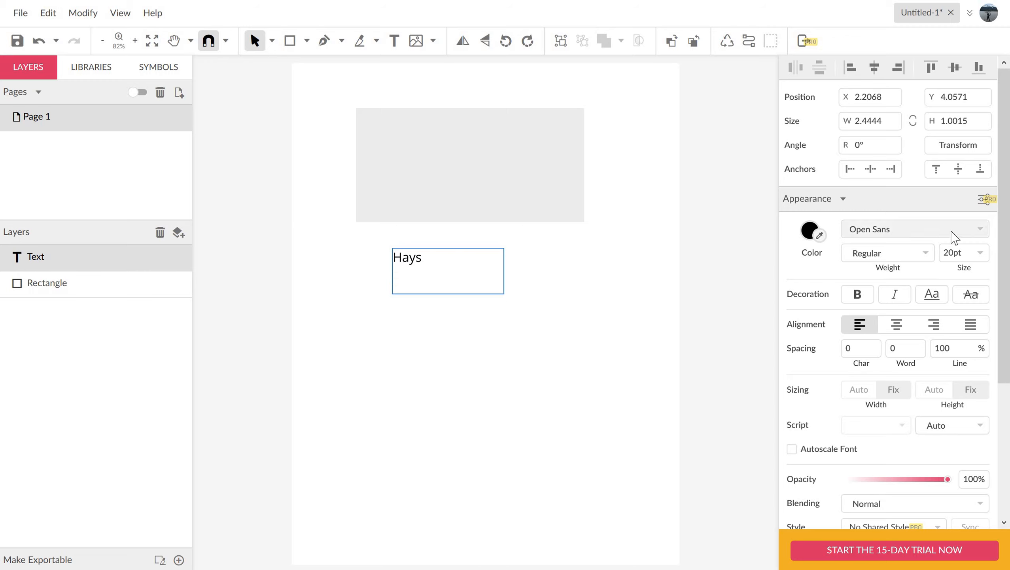
Change the font of the word "Hays" to Offside
click(978, 227)
click(962, 231)
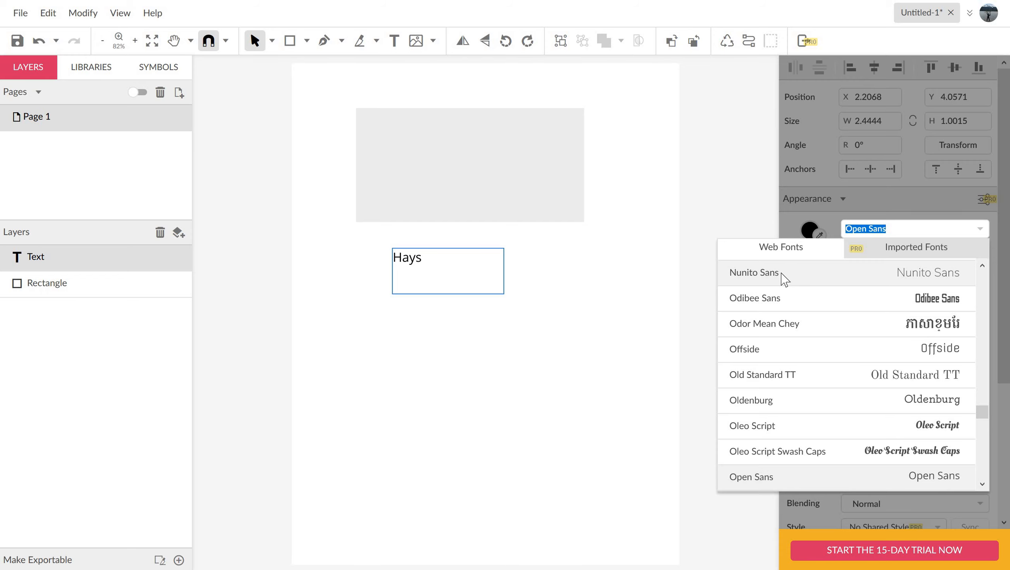
click(747, 353)
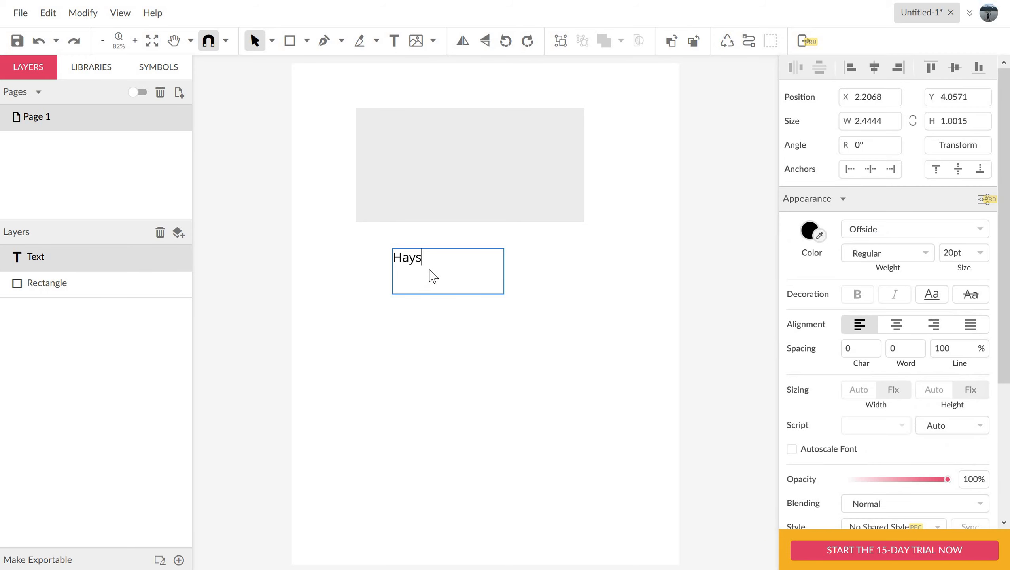
click(410, 259)
double_click(410, 259)
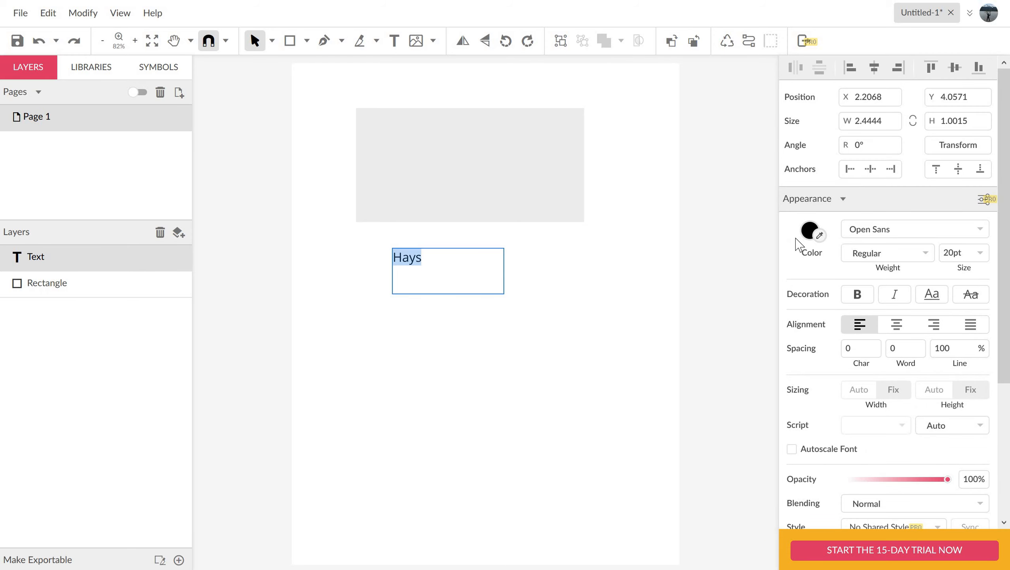
click(866, 230)
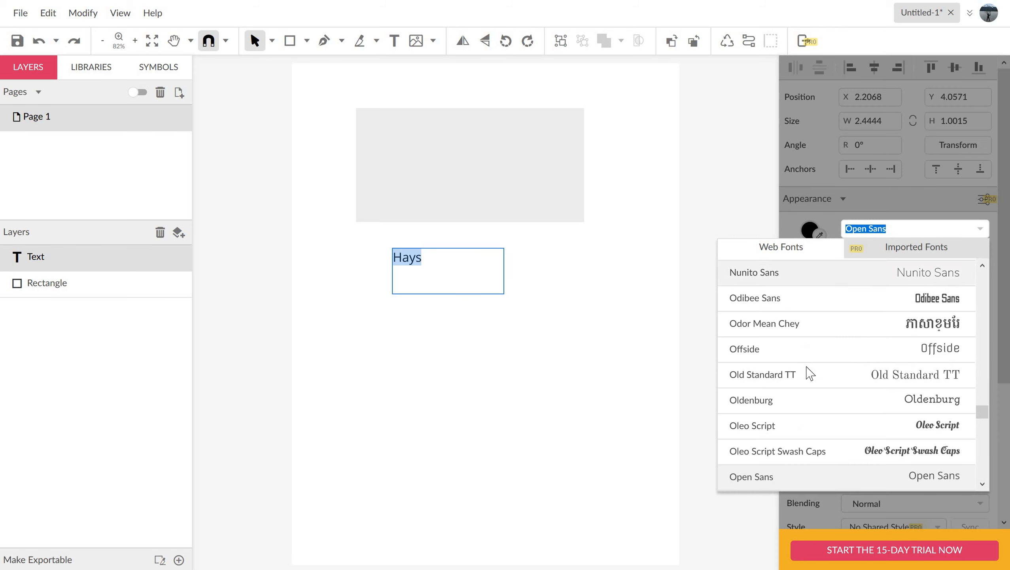
click(746, 351)
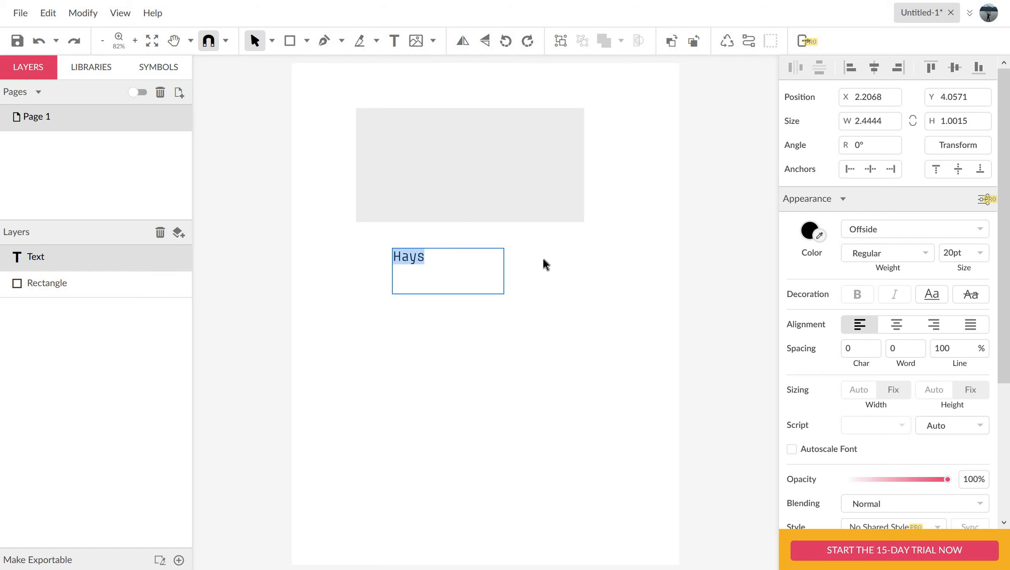
key(Escape)
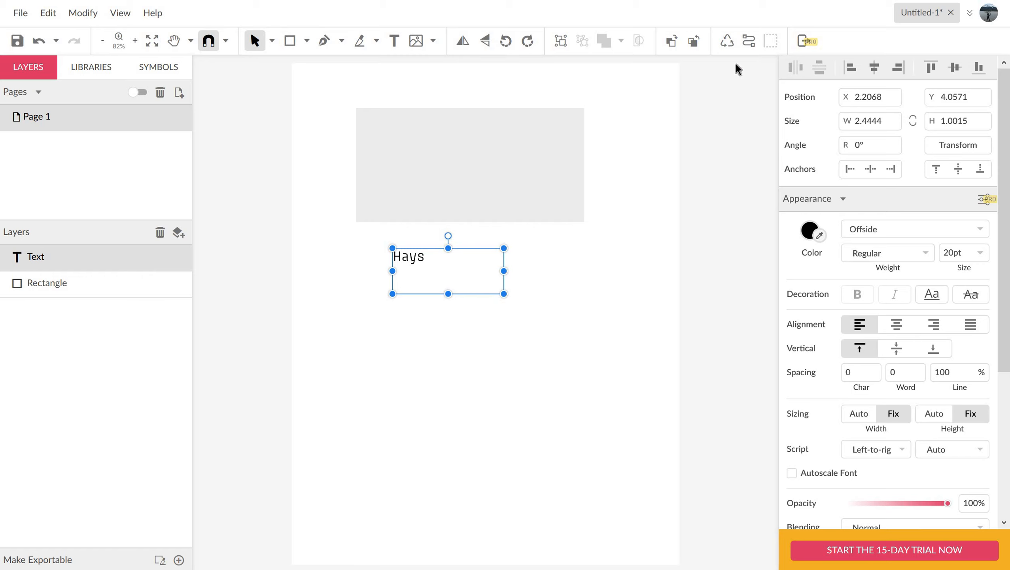
Convert the text to a path, then place it on the rectangle and enlarge it to about 3.55 by 1.53 in
click(749, 42)
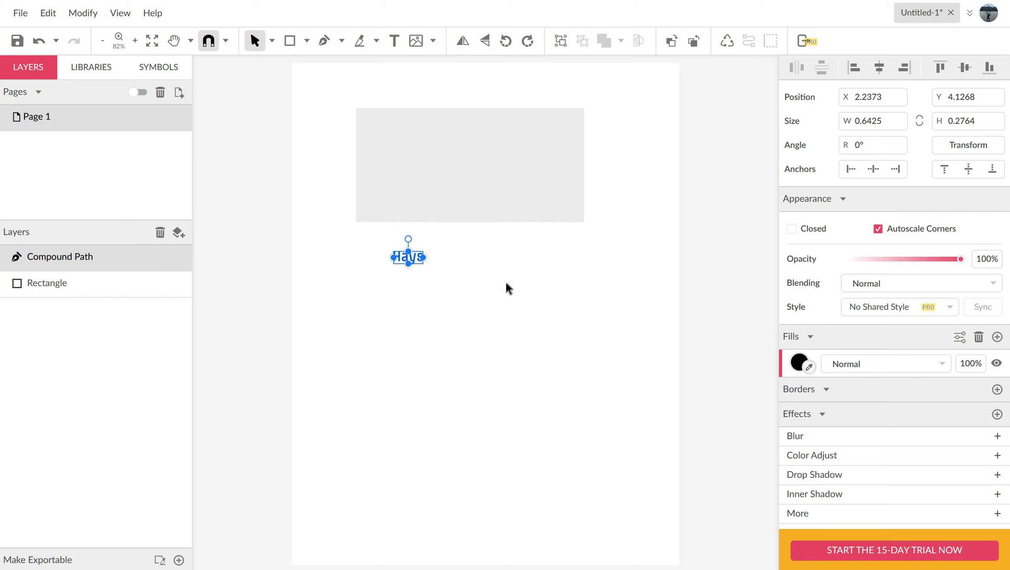
drag(424, 256, 498, 175)
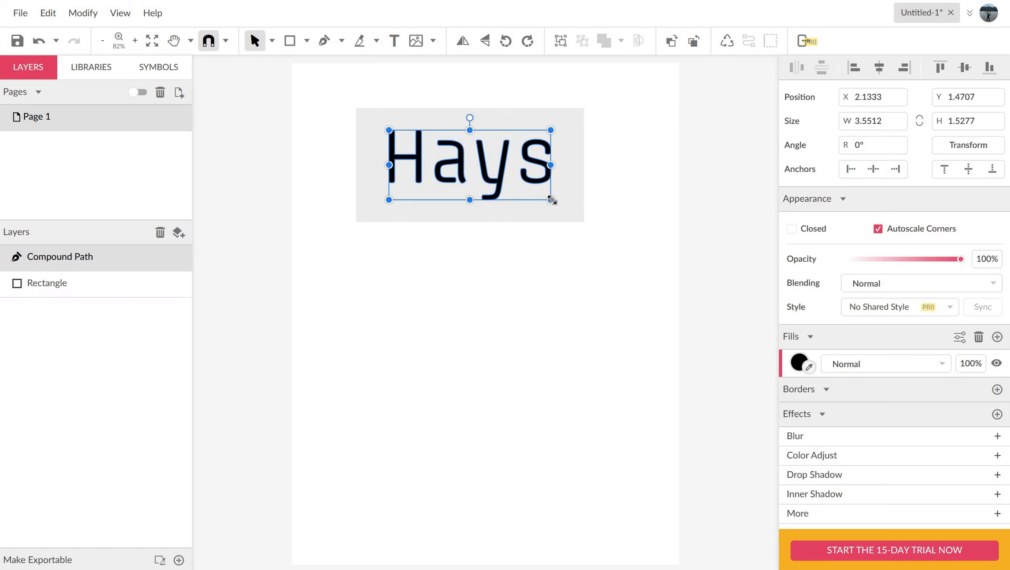
drag(551, 199, 502, 290)
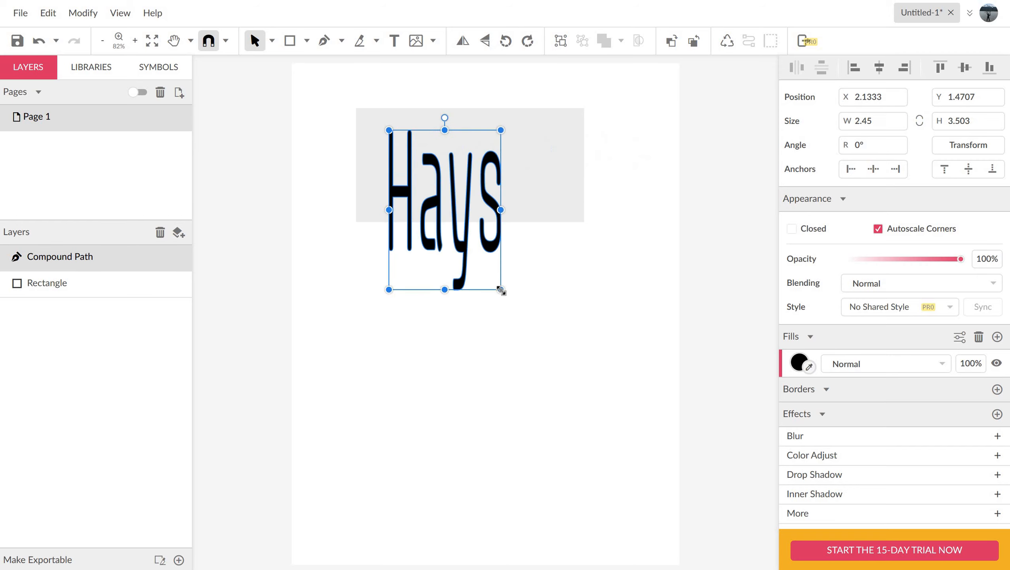
key(ctrl+z)
key(ctrl+z)
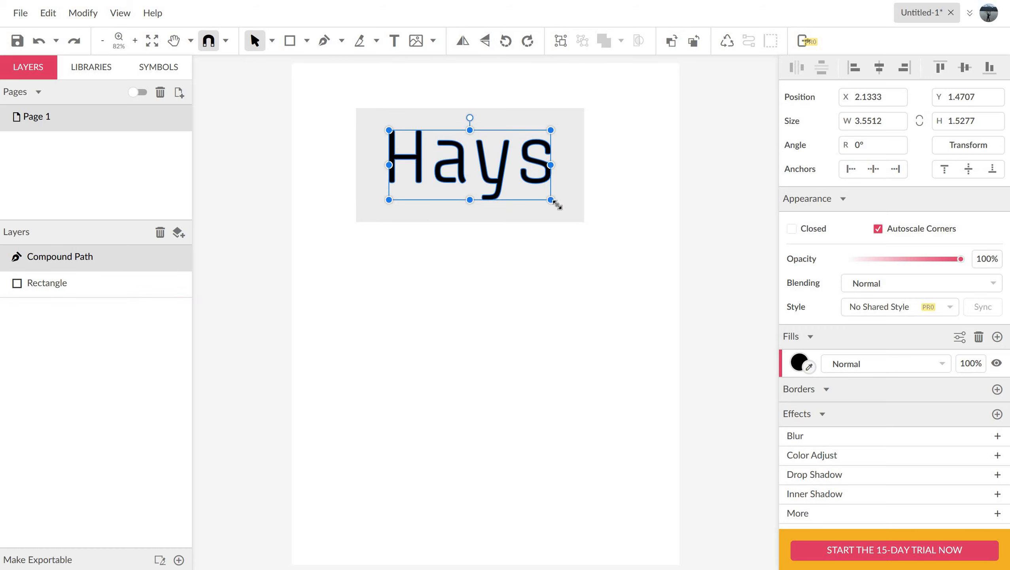
Enlarge the lettering proportionally to about 3.8 by 1.64 in, and centre it horizontally and vertically on the rectangle
drag(551, 200, 563, 205)
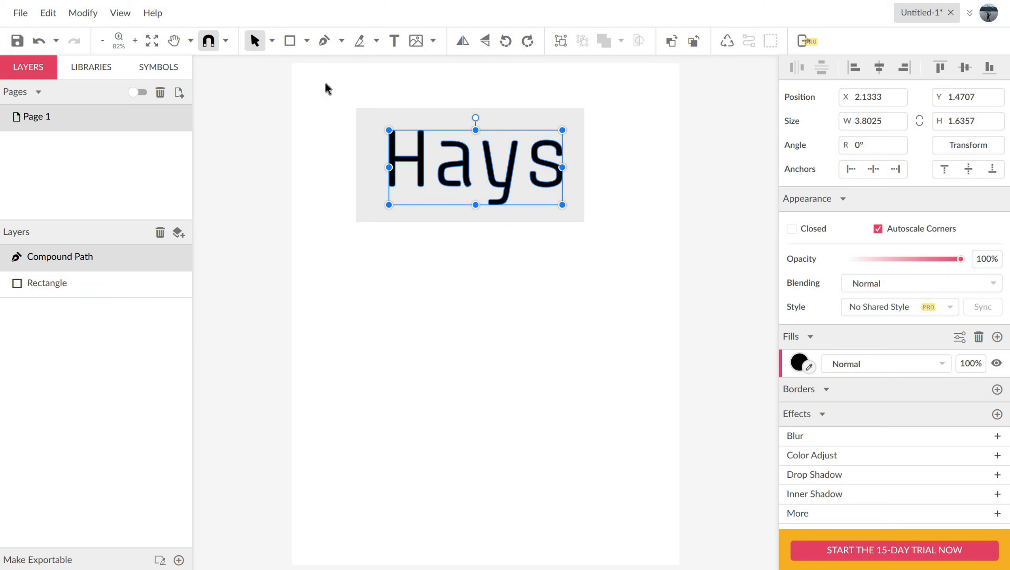
drag(325, 79, 626, 267)
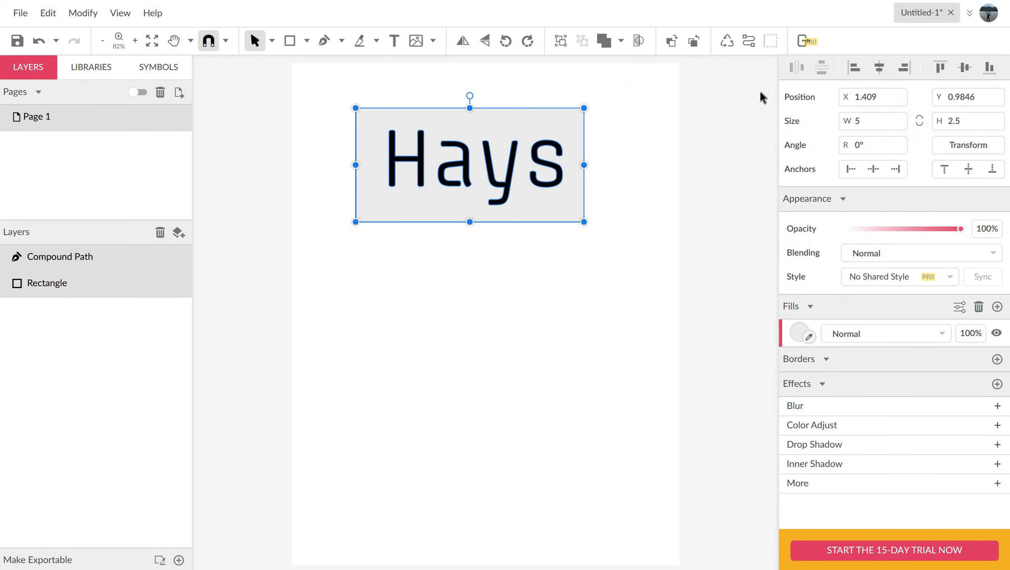
click(880, 68)
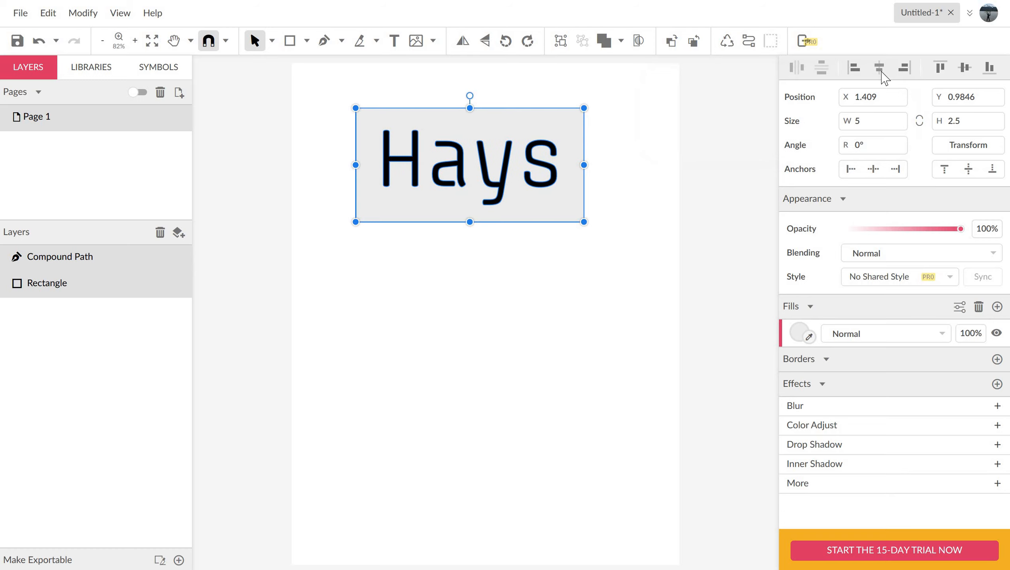
click(965, 68)
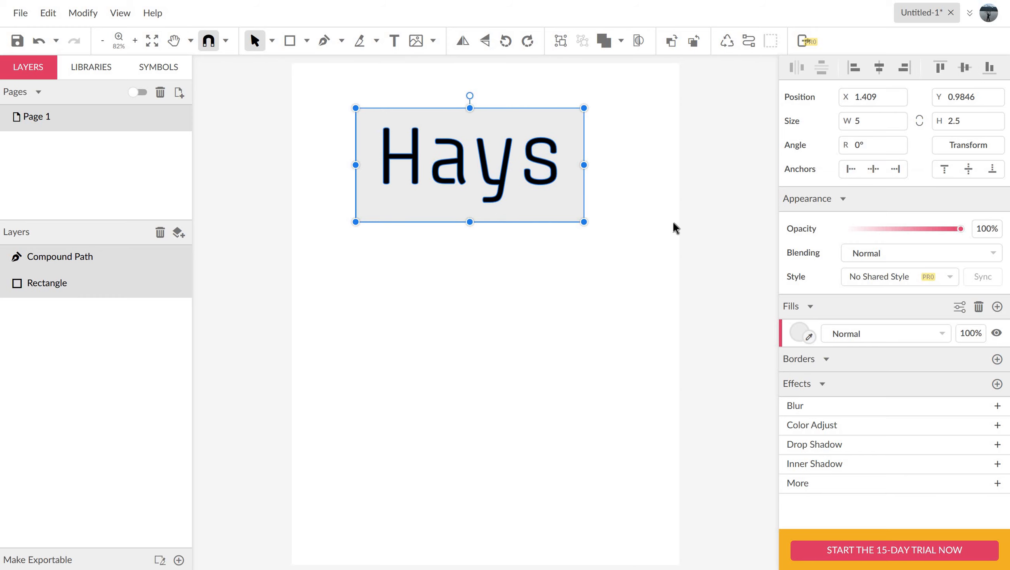
click(642, 269)
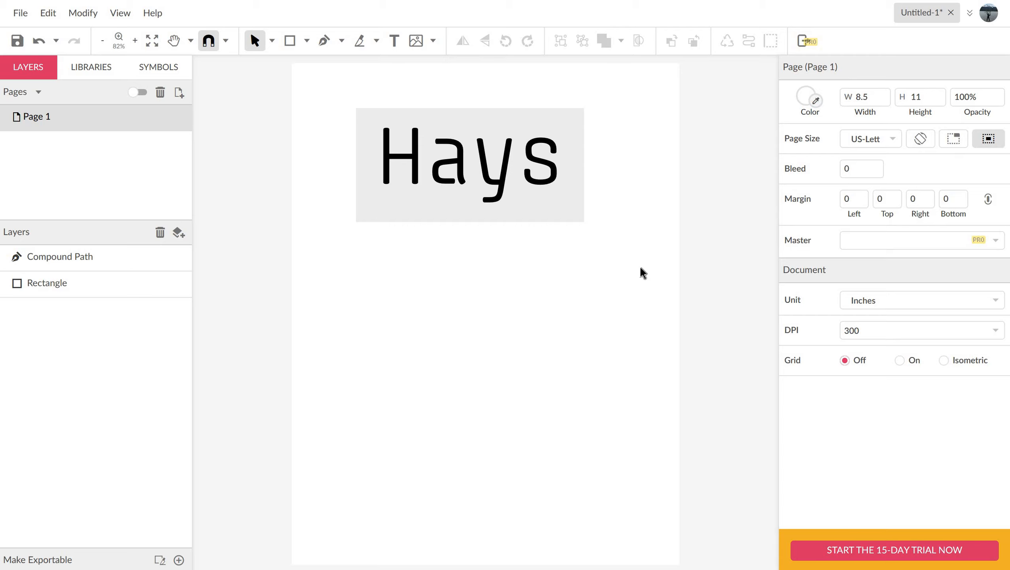
Add a 1pt border to the rectangle and colour it red (#FF0000)
click(577, 212)
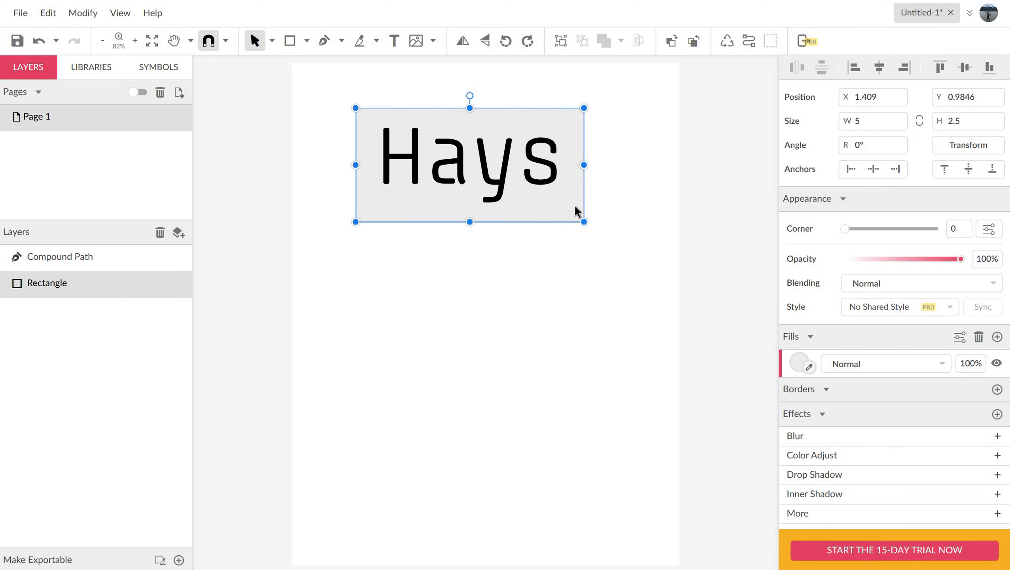
click(998, 390)
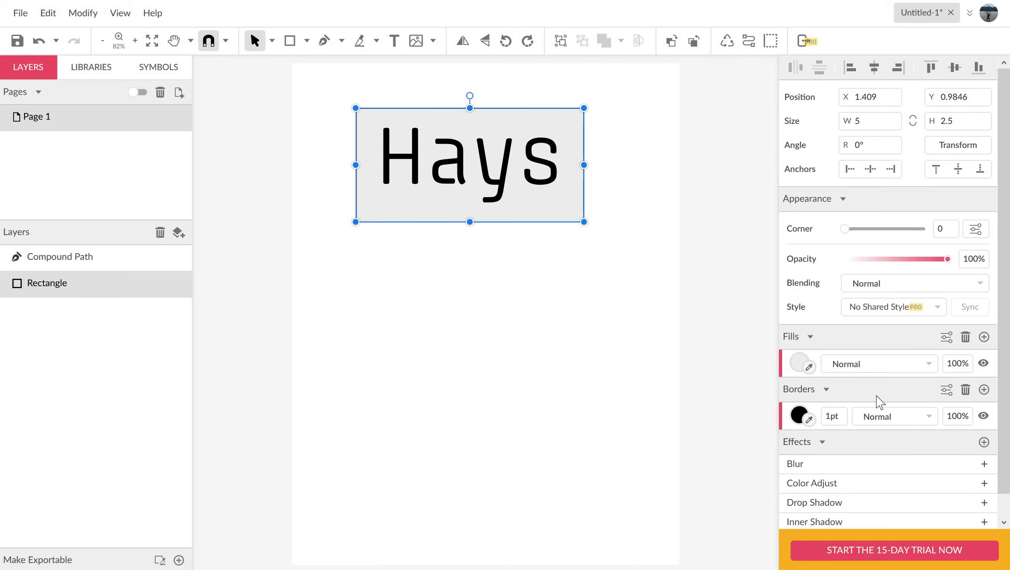
click(800, 417)
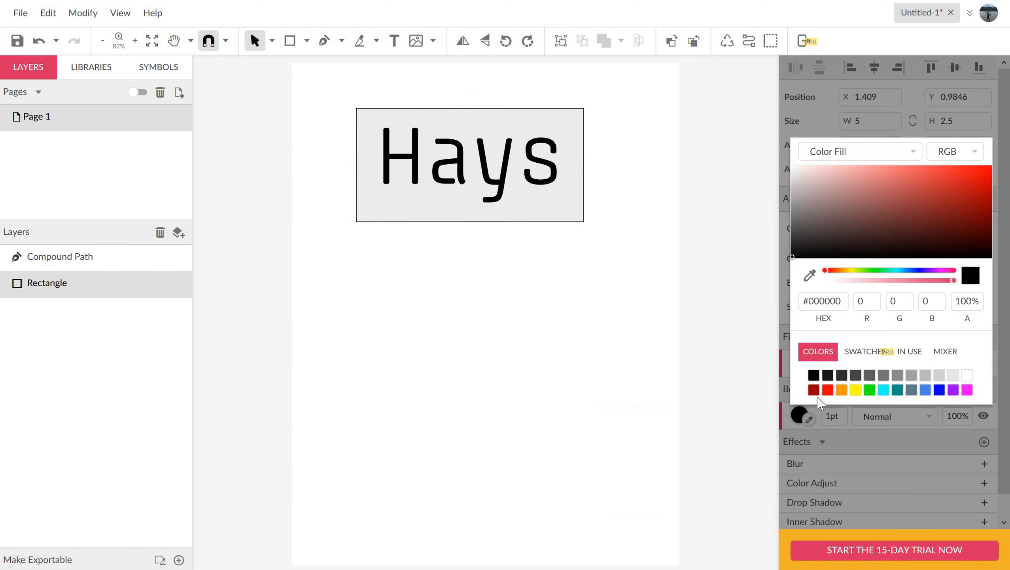
click(827, 390)
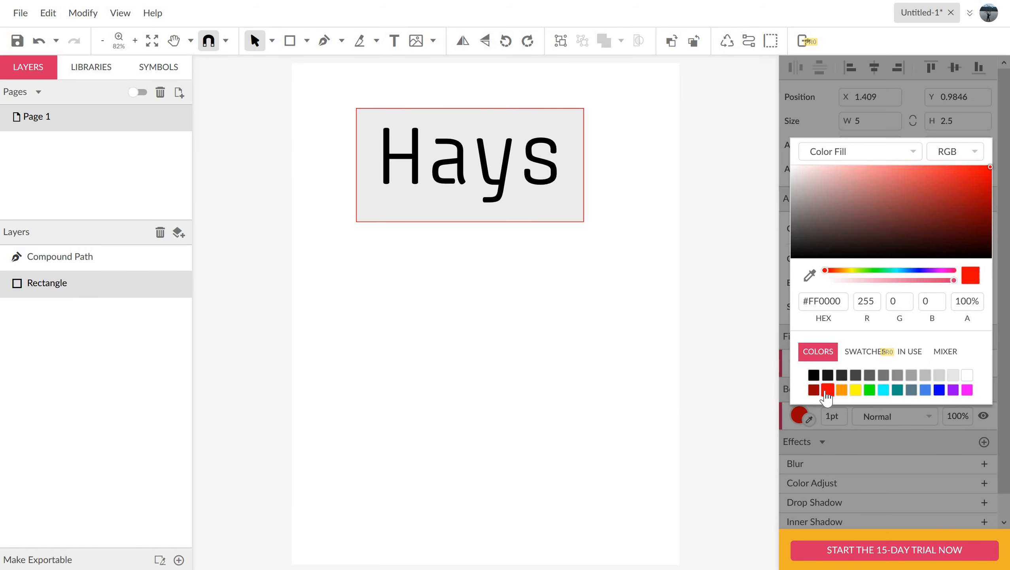
click(668, 353)
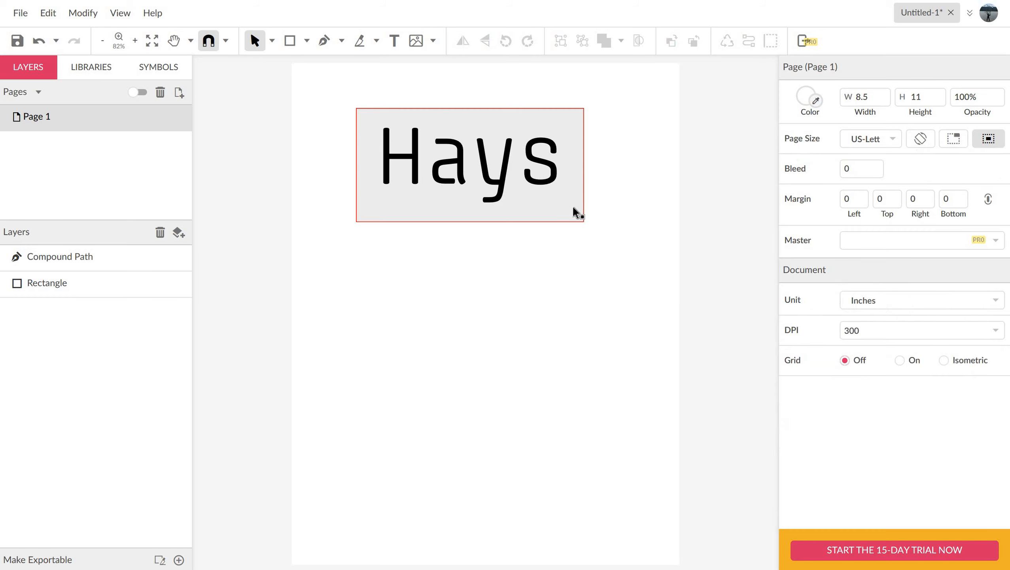
Remove the grey fill from the sign's rectangle, keeping its red border
click(573, 206)
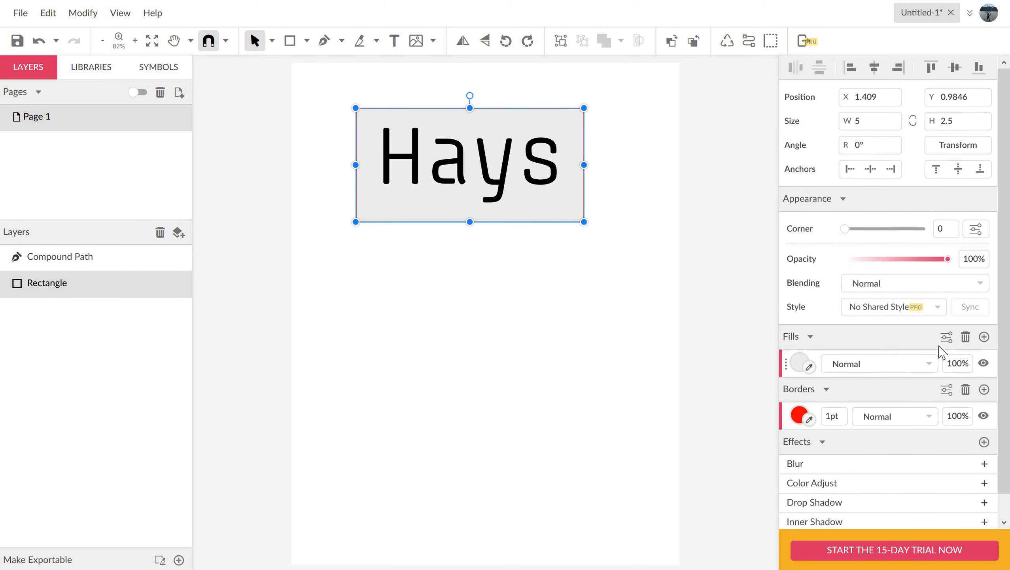
click(968, 339)
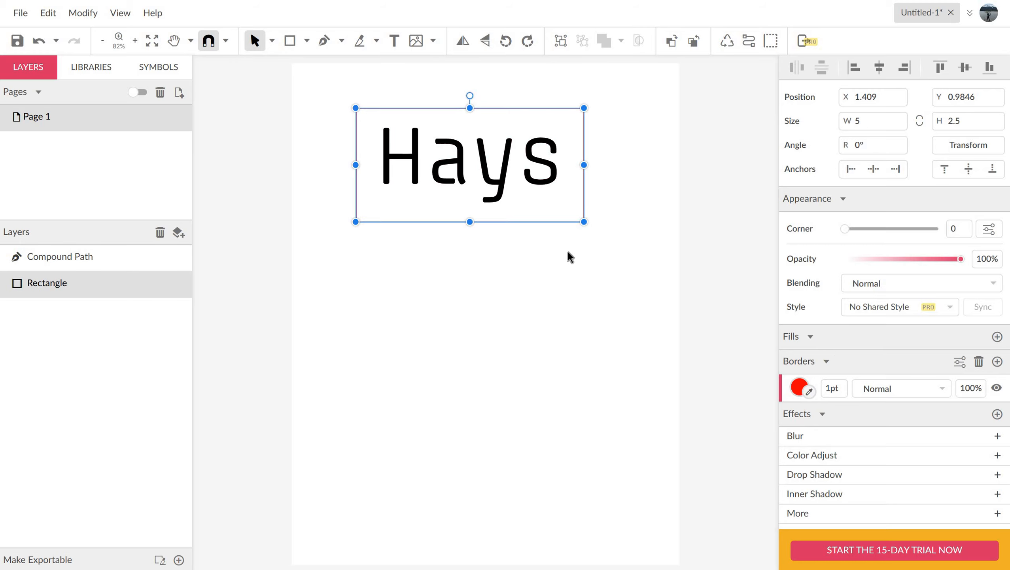
click(539, 256)
Change the lettering's fill colour to blue (#4A86E8)
click(504, 183)
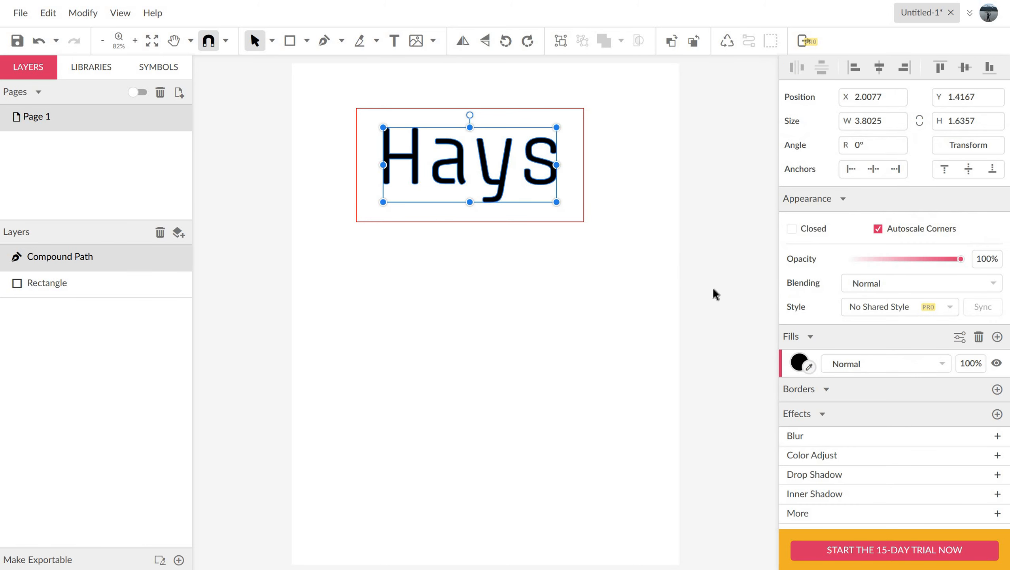
click(800, 360)
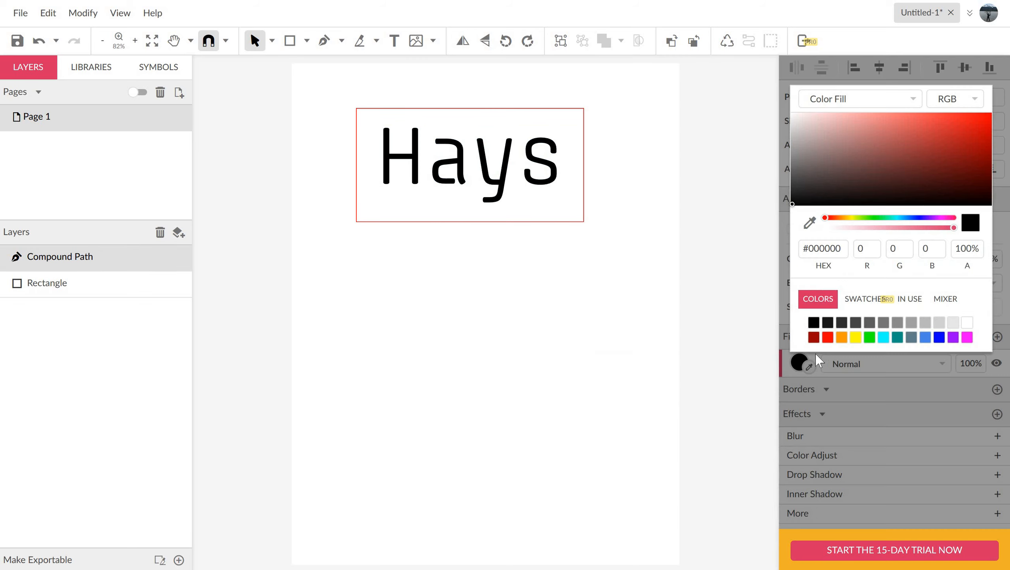
click(925, 338)
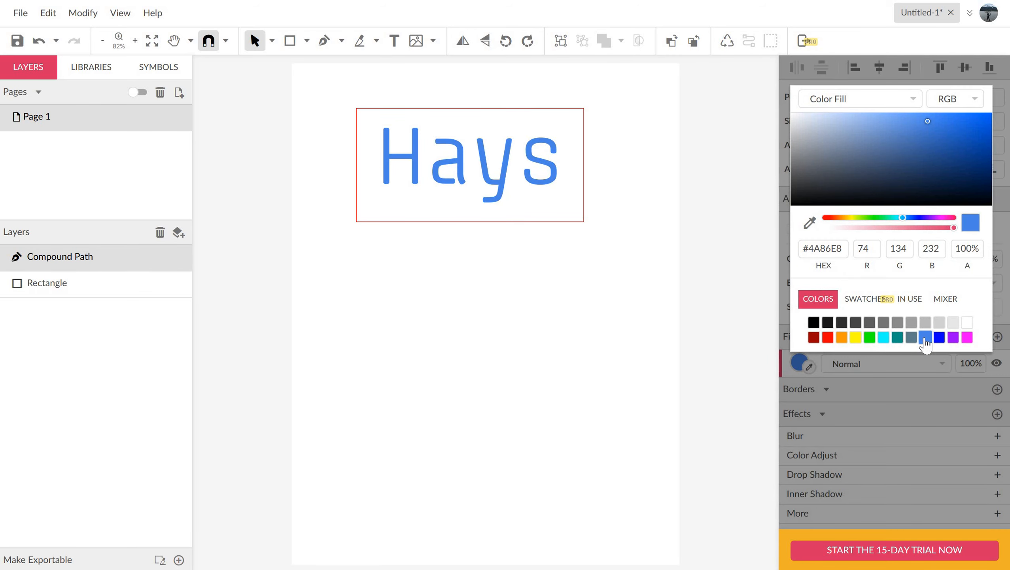
click(543, 296)
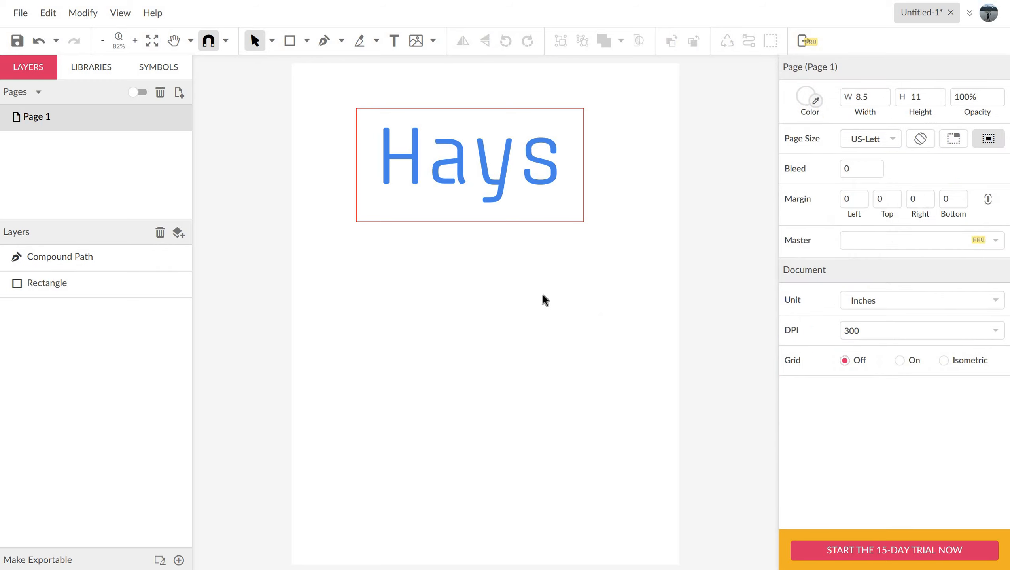
Save the design to the cloud under the name "Gravit 2"
click(17, 15)
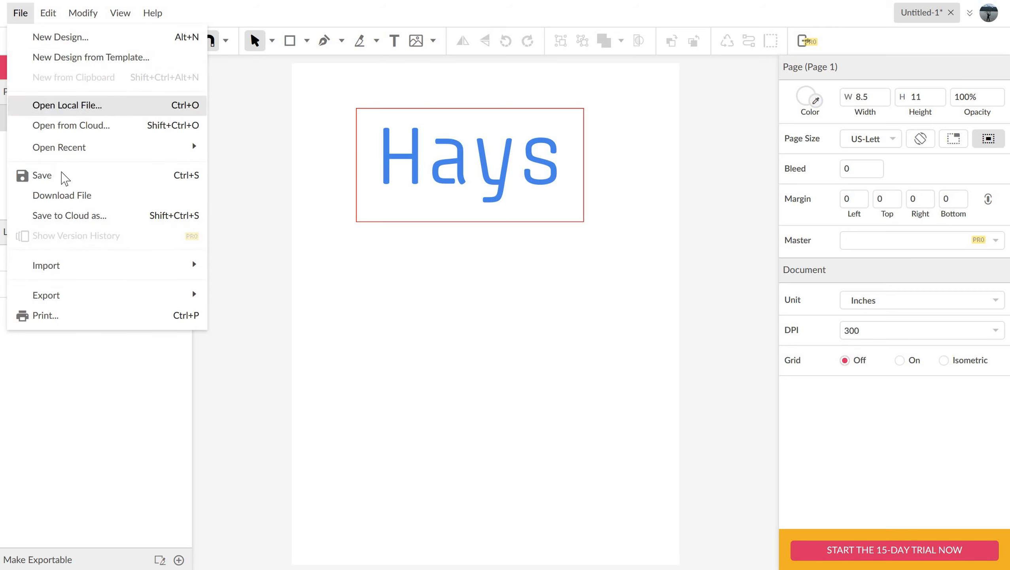
click(62, 175)
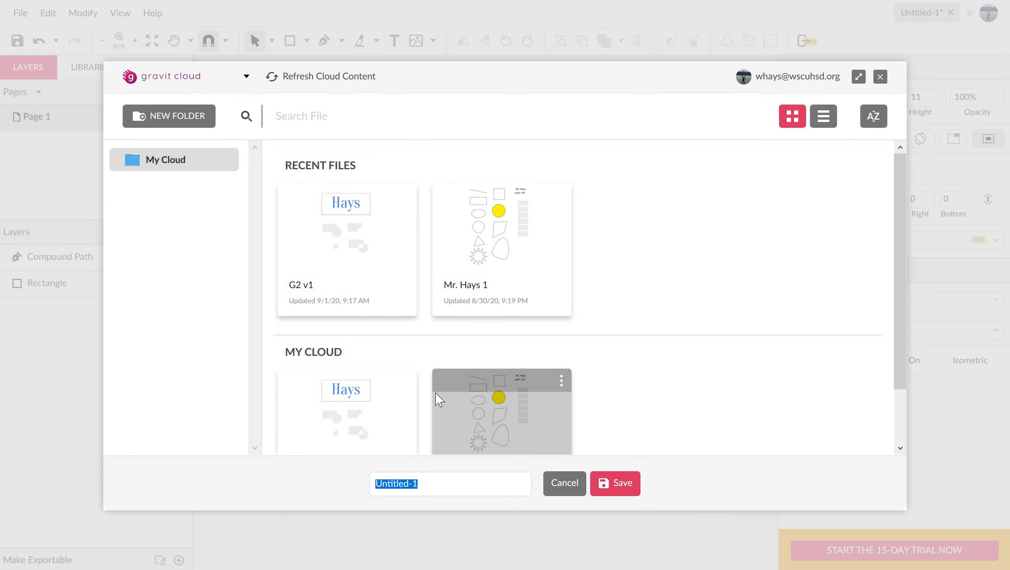
text(Gravit 2)
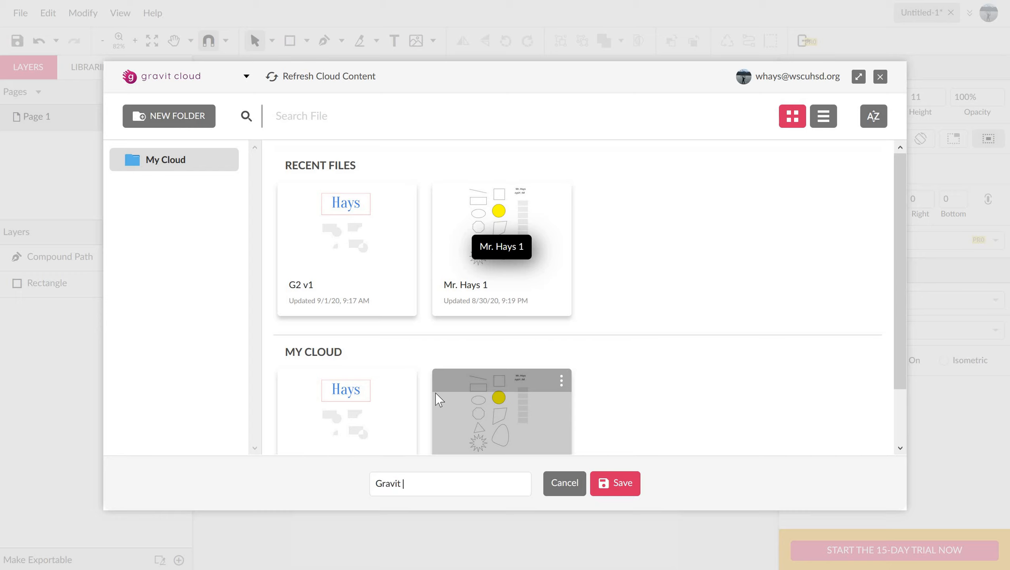
click(621, 487)
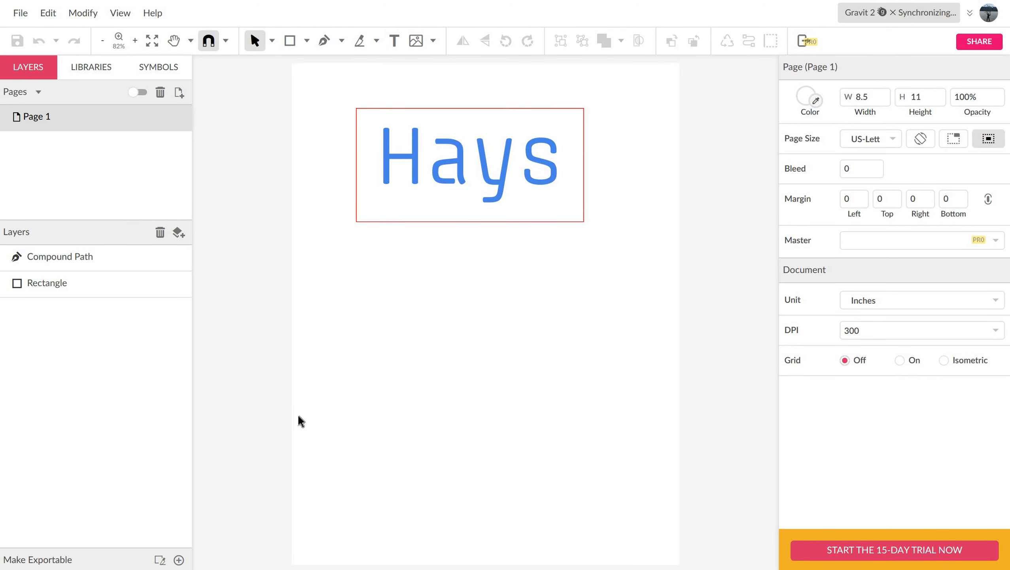
click(47, 569)
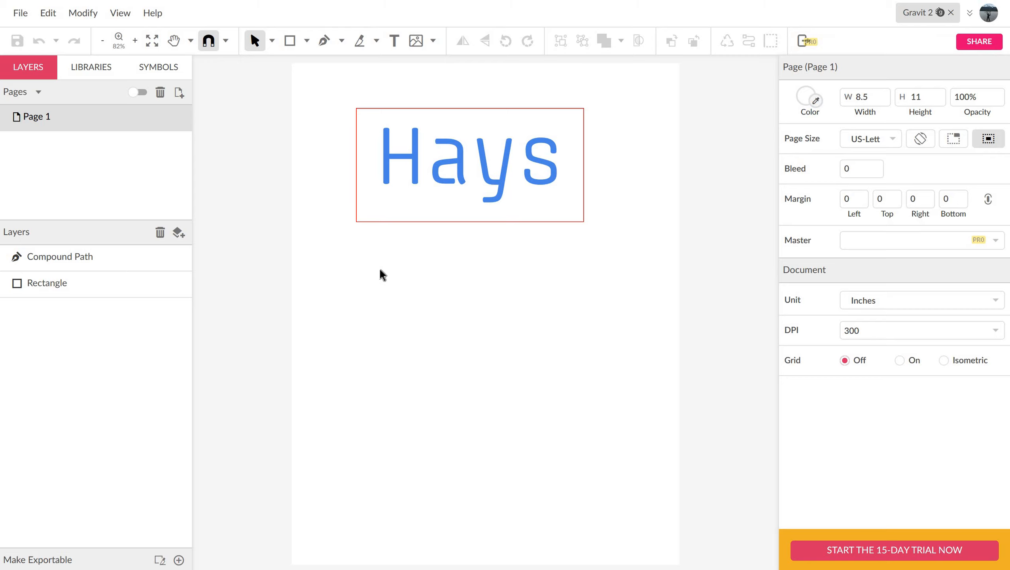
Draw a rectangle about 1.73 by 0.92 in below the sign, and a circle about 1.15 in across overlapping its lower-right corner
click(291, 41)
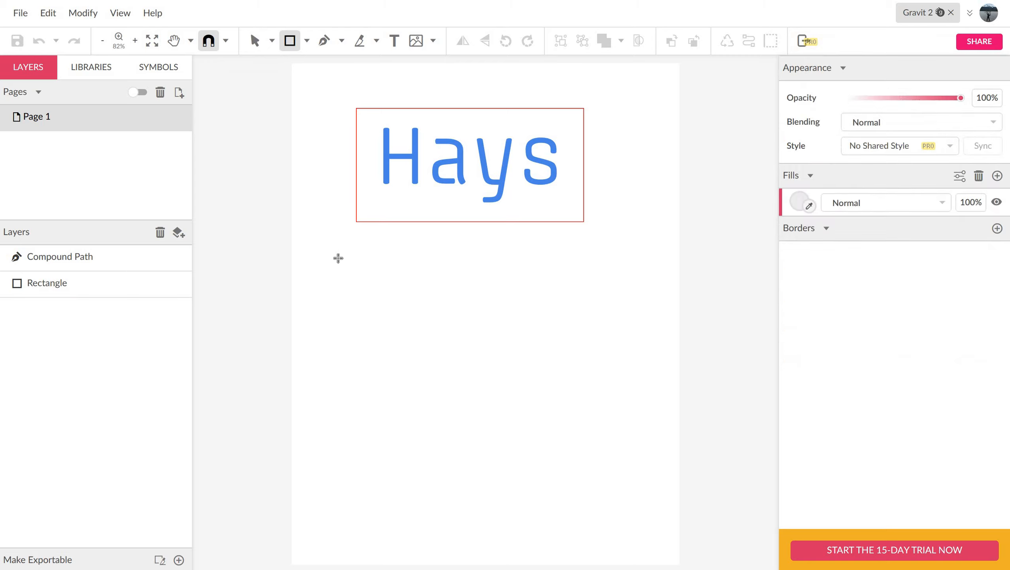
drag(339, 255, 418, 297)
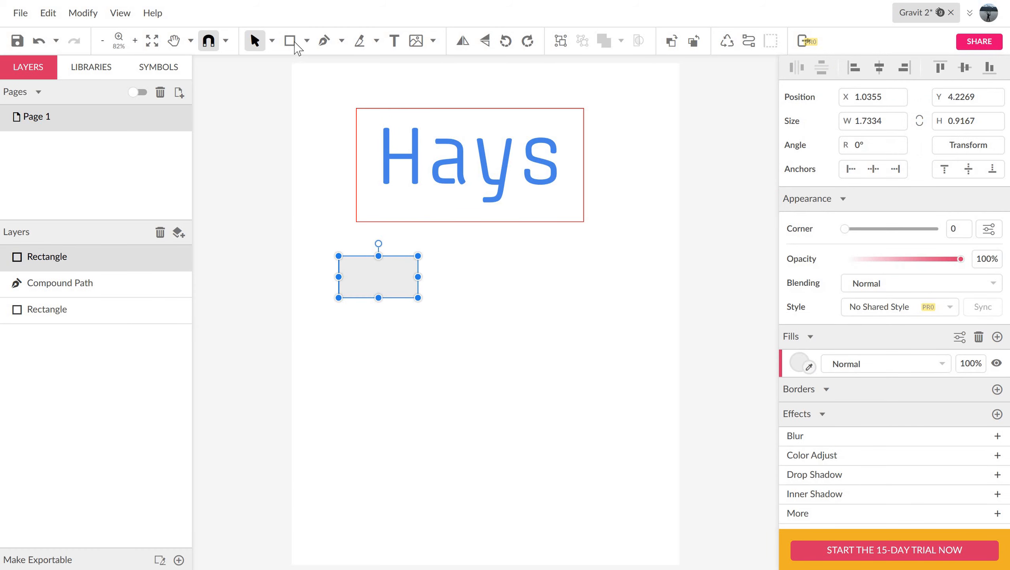
click(307, 41)
click(337, 105)
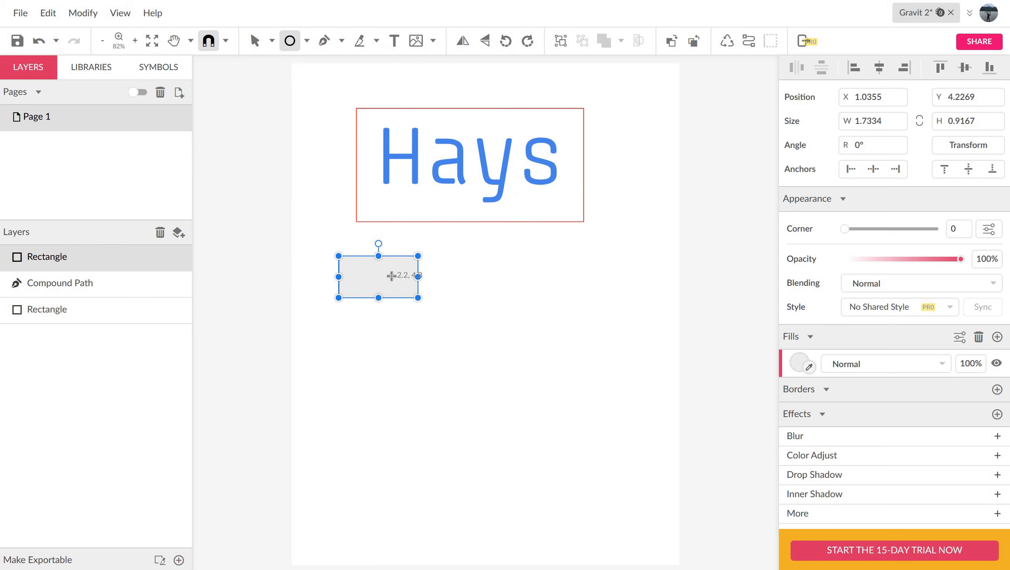
drag(400, 282, 447, 328)
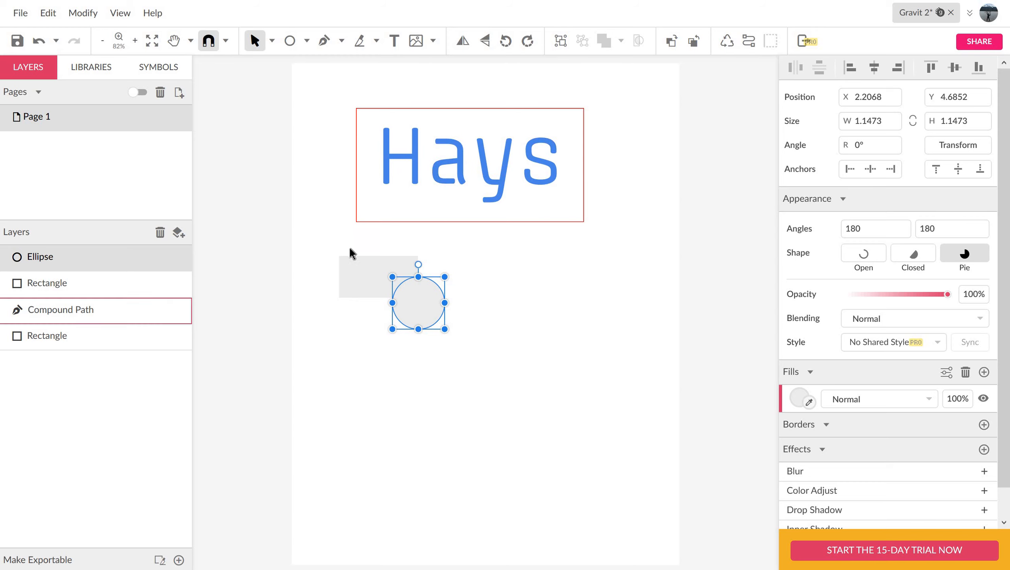
drag(325, 242, 433, 299)
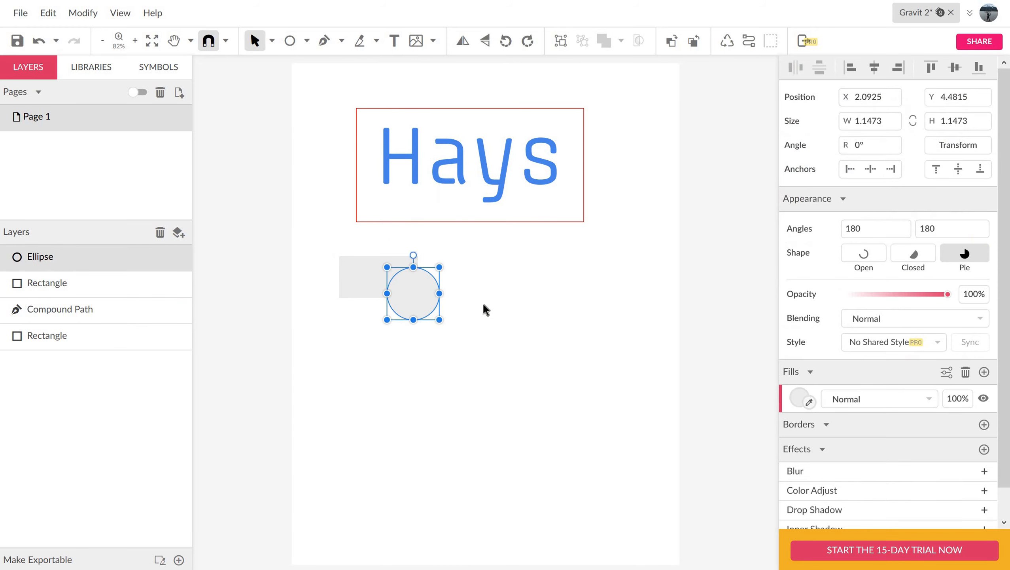
key(Escape)
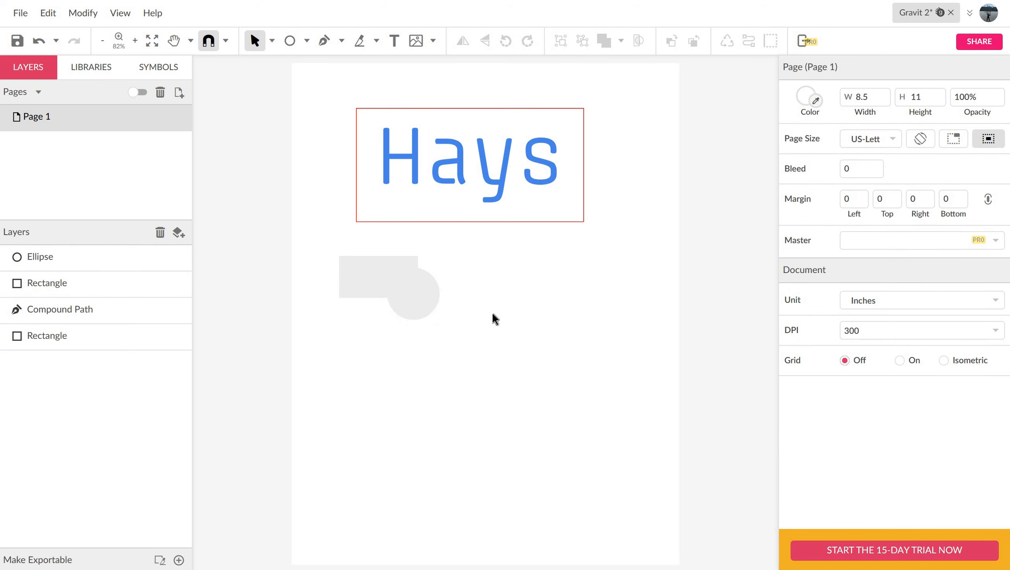
Duplicate the overlapping rectangle and circle, and place the copy level with the original at about X 4.03 in
drag(317, 242, 458, 322)
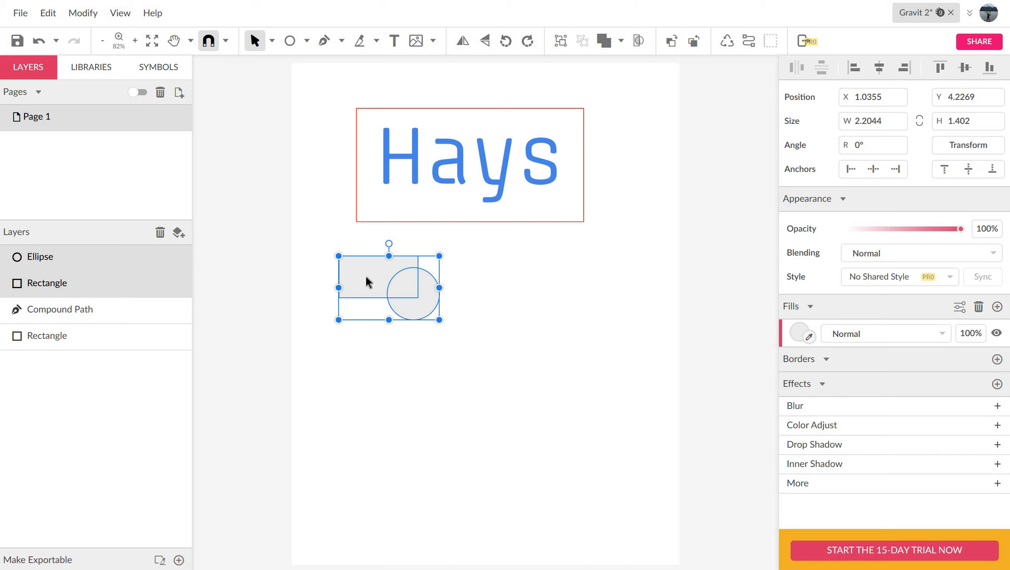
key(ctrl+d)
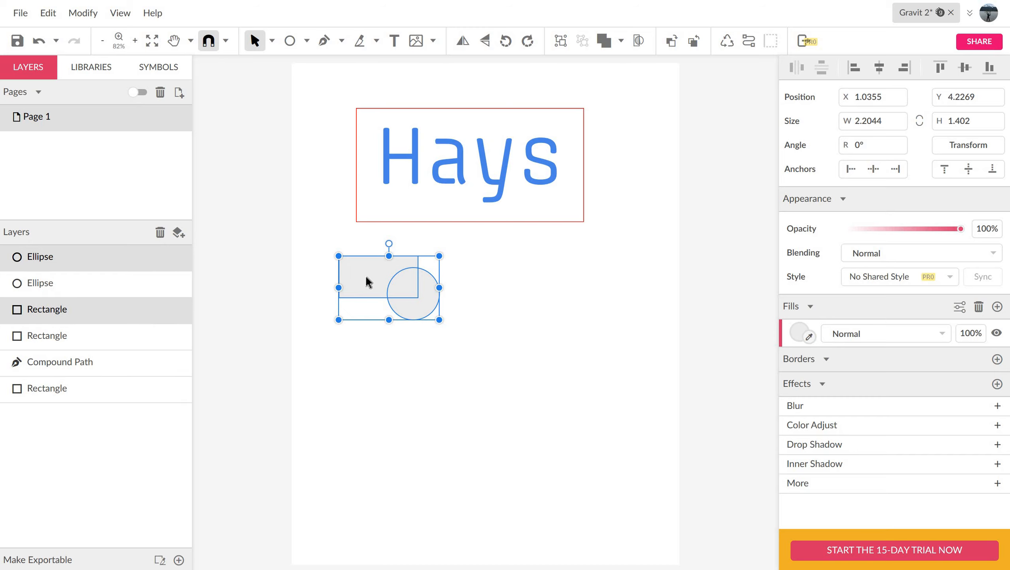
drag(365, 275, 514, 293)
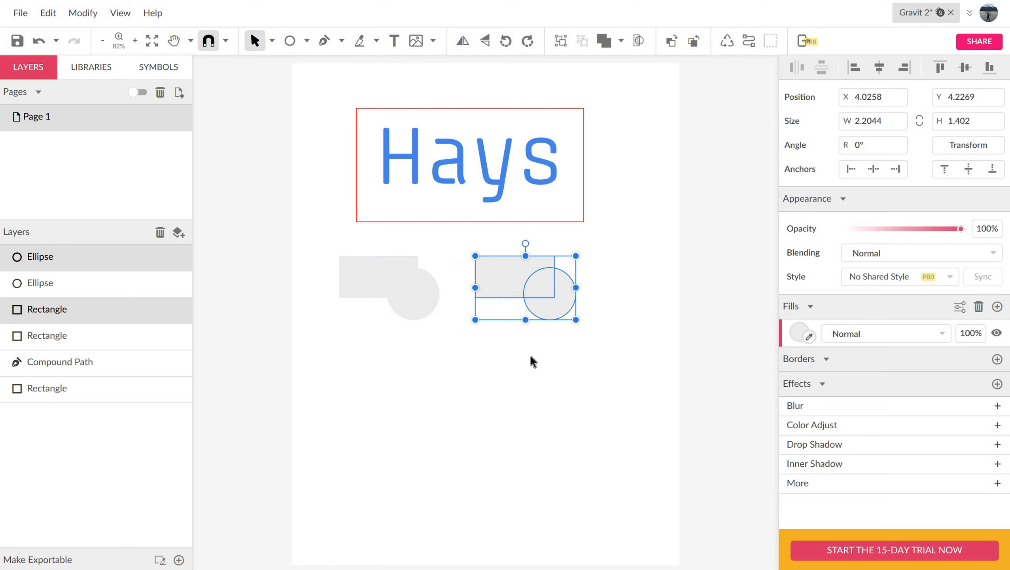
click(529, 355)
Duplicate both rectangle-and-circle pairs and move the copies straight down to about Y 6.06 in, forming a two-by-two arrangement
drag(314, 237, 640, 363)
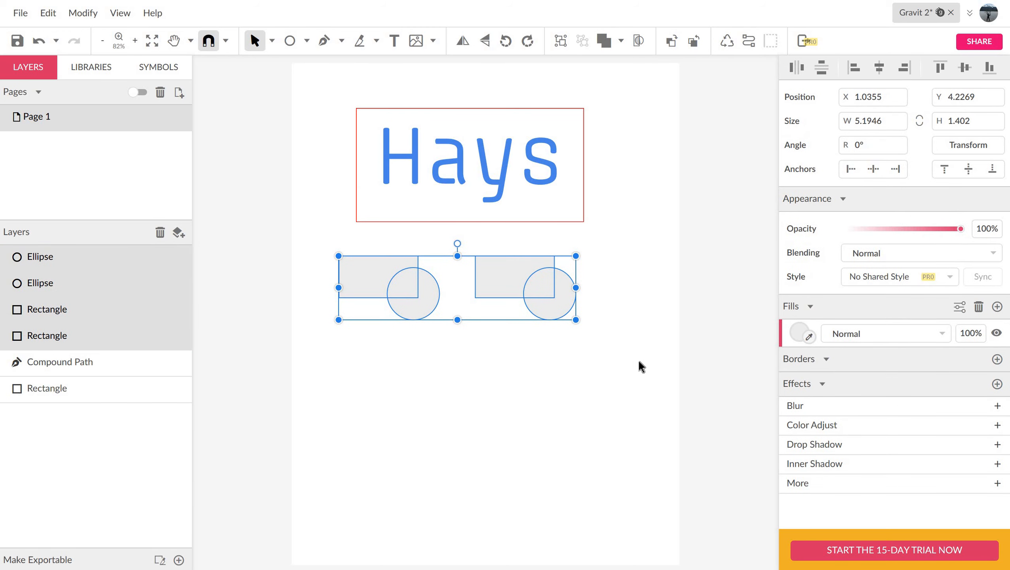
key(ctrl+d)
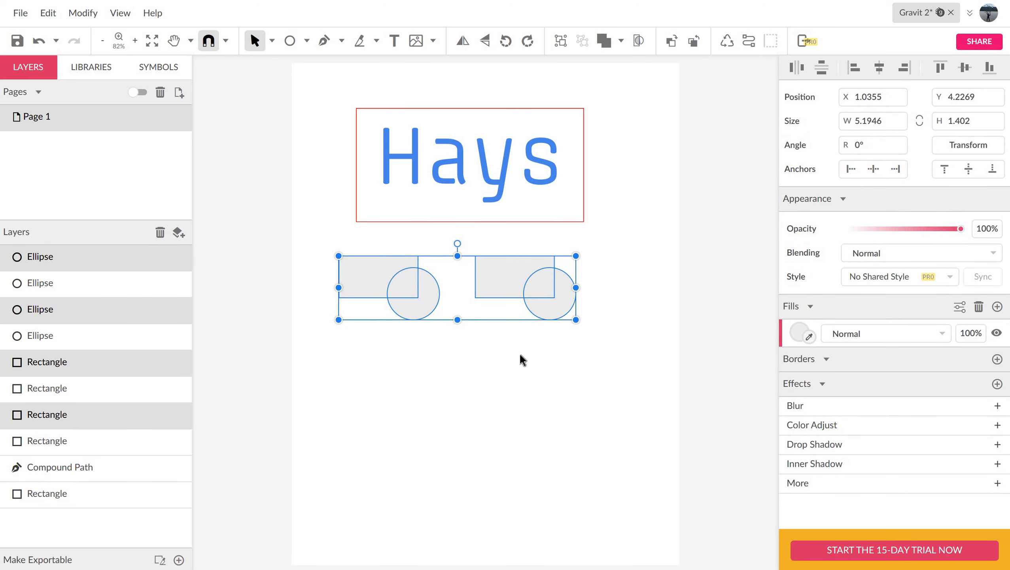
key(shift+Down)
key(shift+Down)
key(shift+Down)
key(shift+Down)
key(shift+Down)
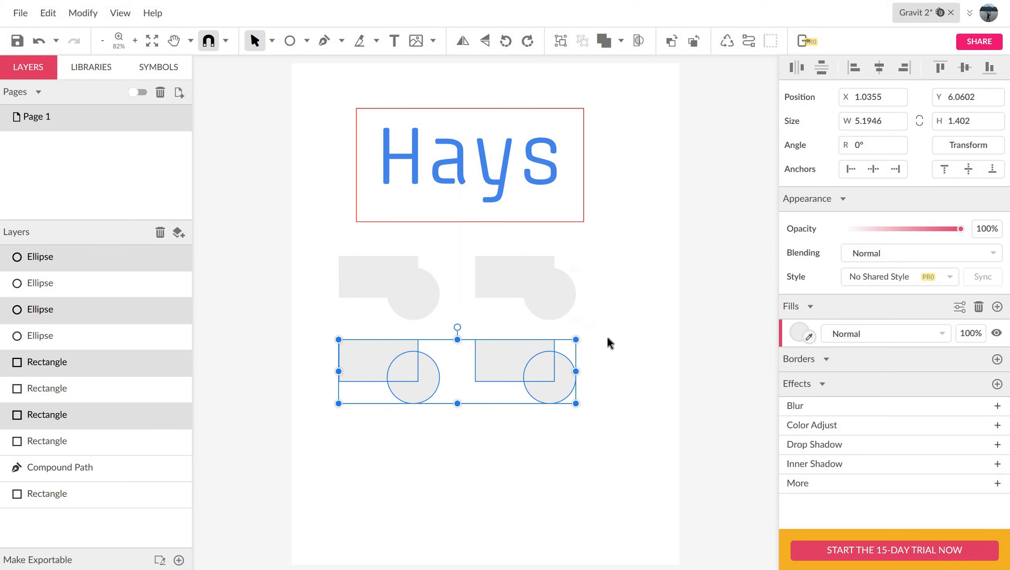
click(625, 338)
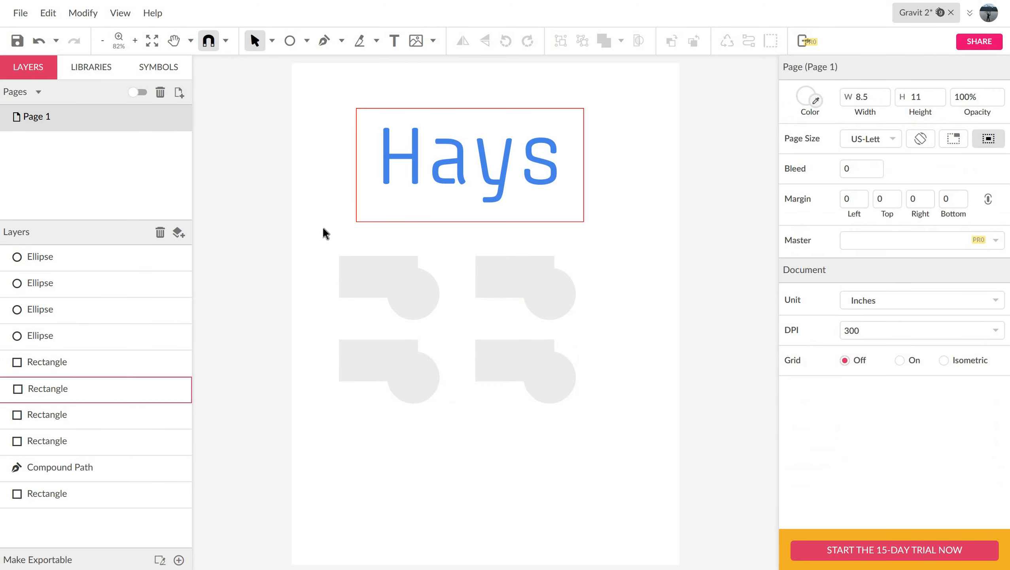
Move all four rectangle-and-circle pairs horizontally to about X 1.46 in beneath the sign
drag(321, 231, 600, 434)
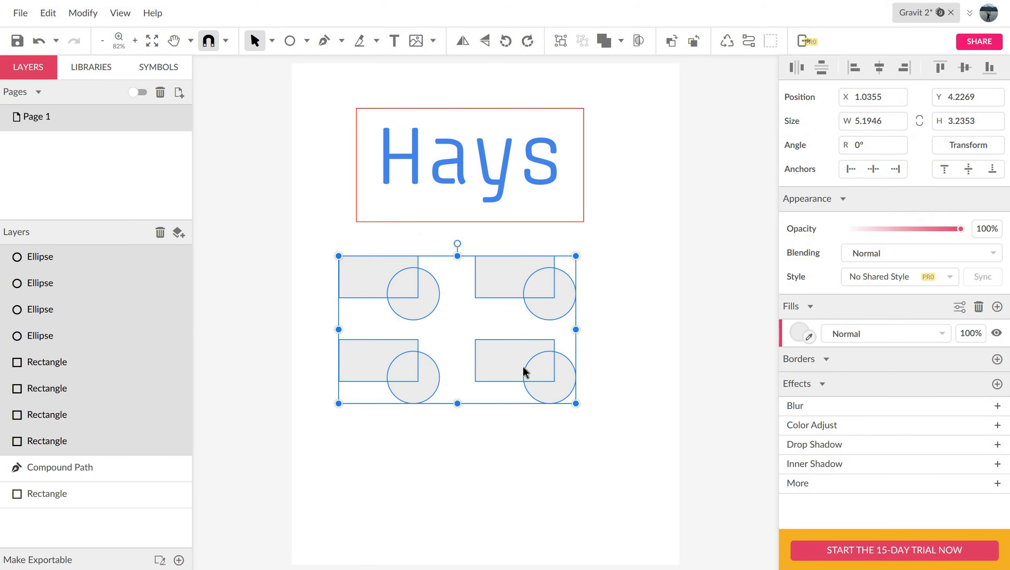
drag(527, 367, 530, 367)
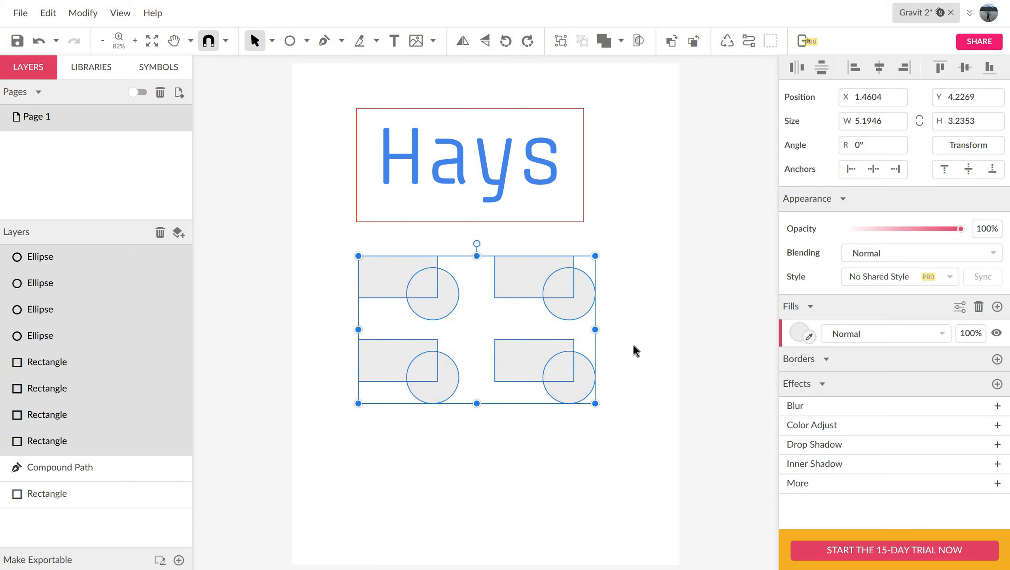
click(634, 345)
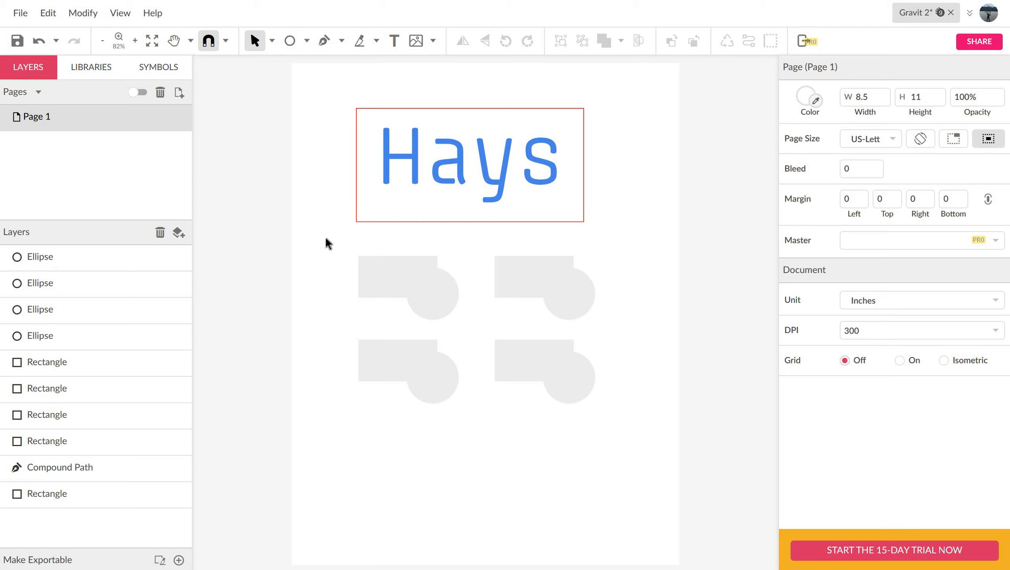
Merge the upper-left rectangle and circle into one compound shape with Union
drag(326, 239, 474, 332)
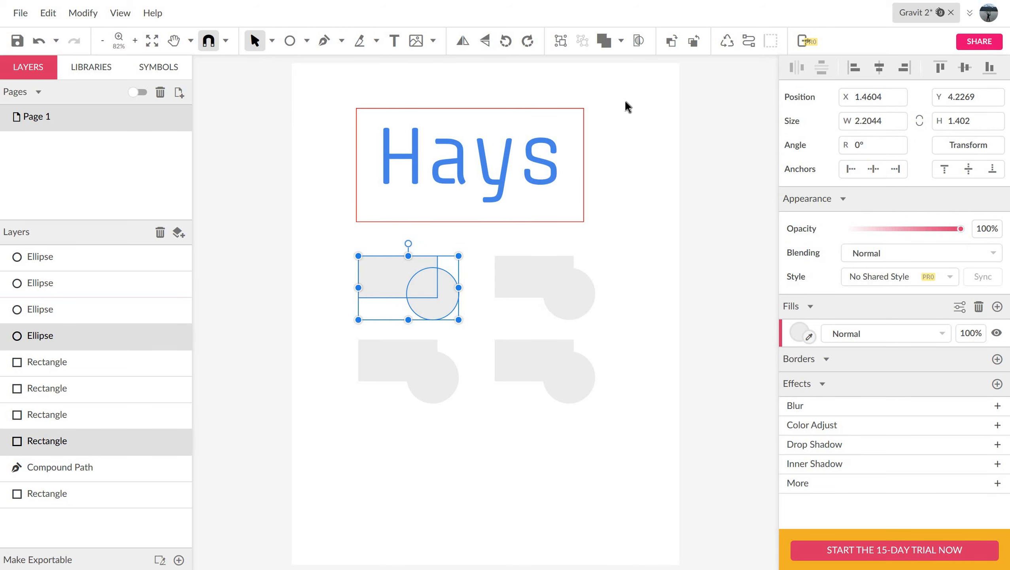
click(622, 41)
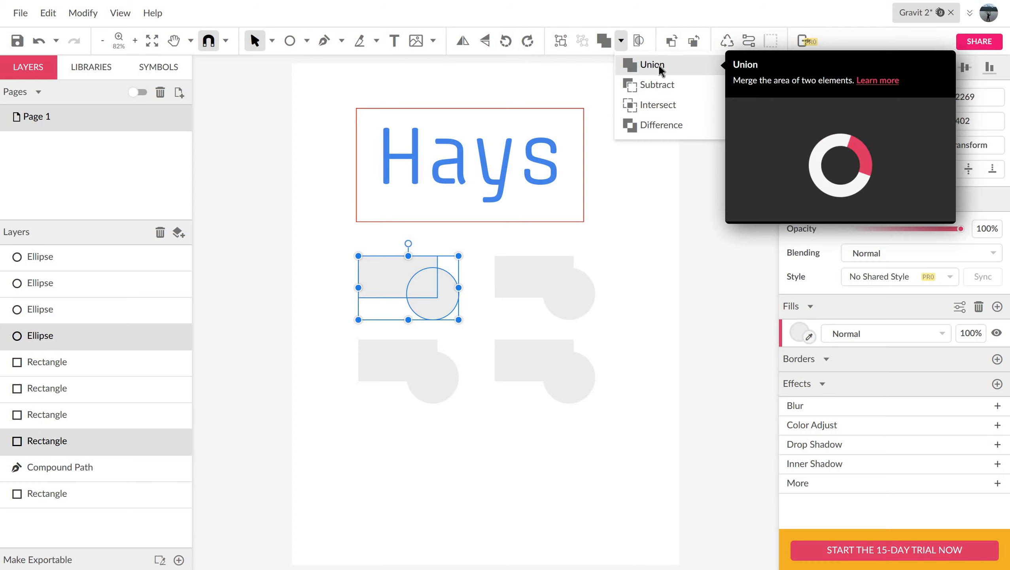
click(659, 65)
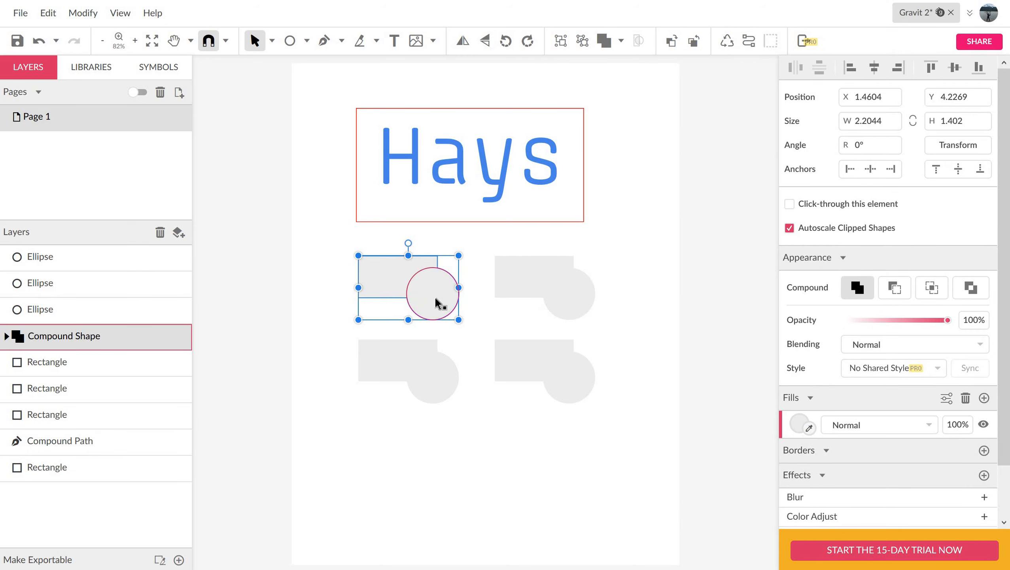
click(454, 229)
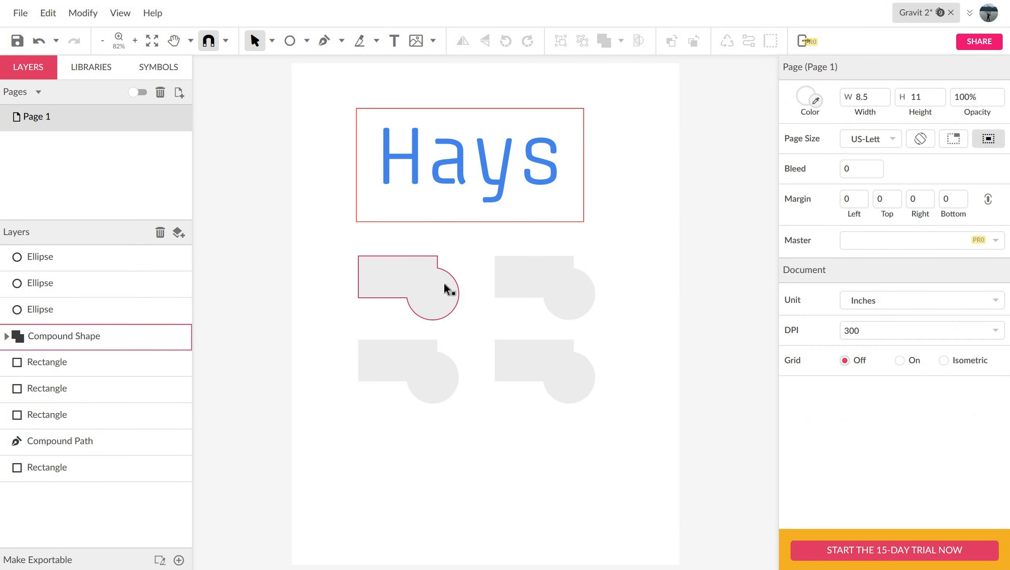
click(444, 285)
click(481, 245)
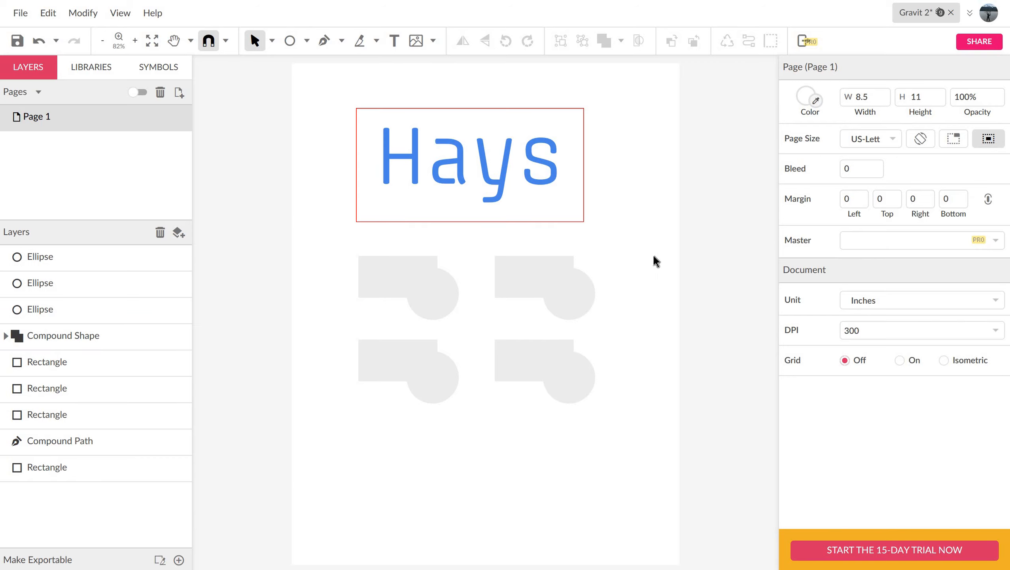
Subtract the circle from the rectangle in the upper-right pair
drag(478, 245, 614, 329)
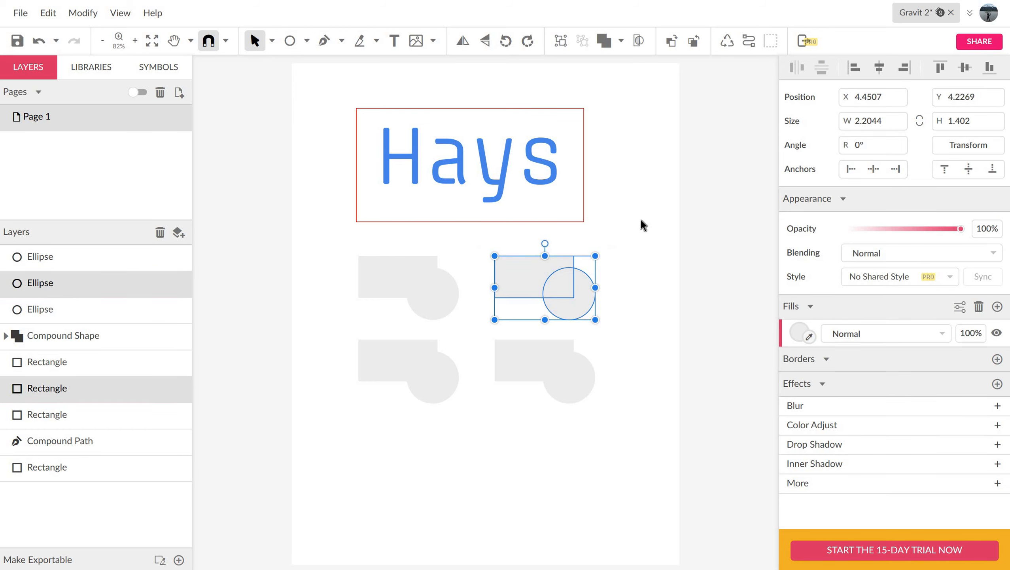
click(624, 42)
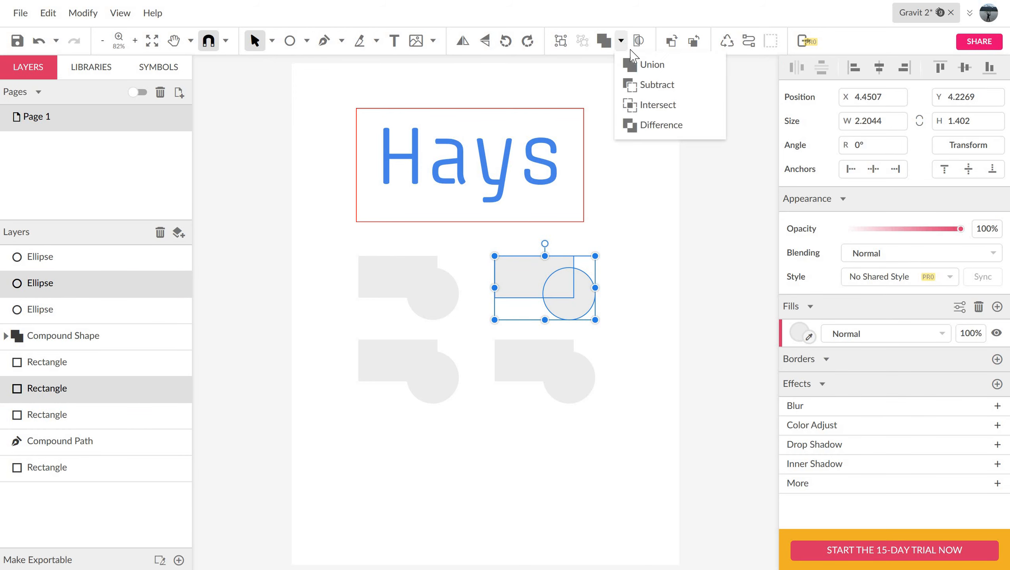
click(639, 82)
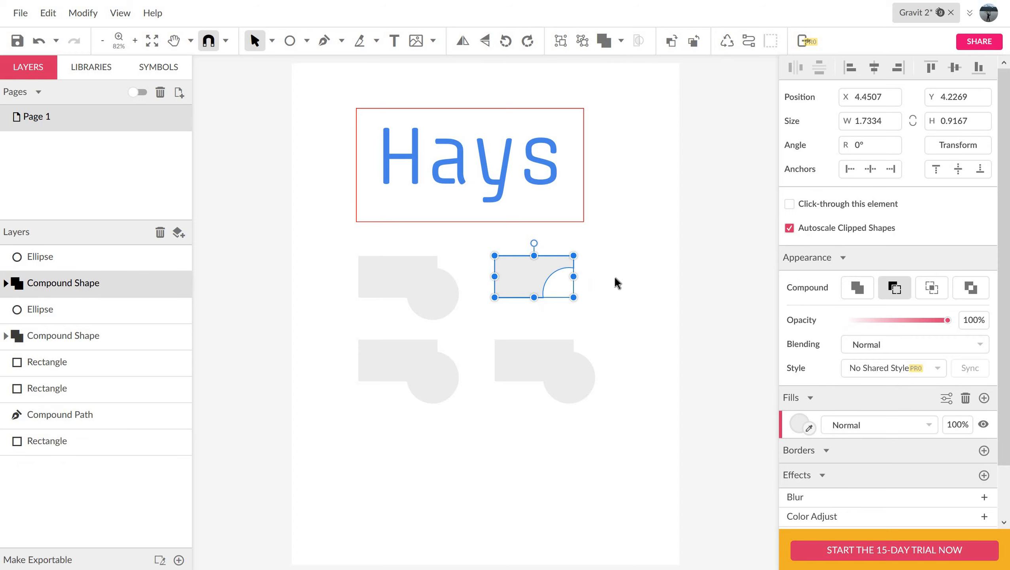
Reduce the lower-left rectangle and circle to their overlapping area with the Intersect compound operation
click(512, 314)
drag(349, 331, 470, 421)
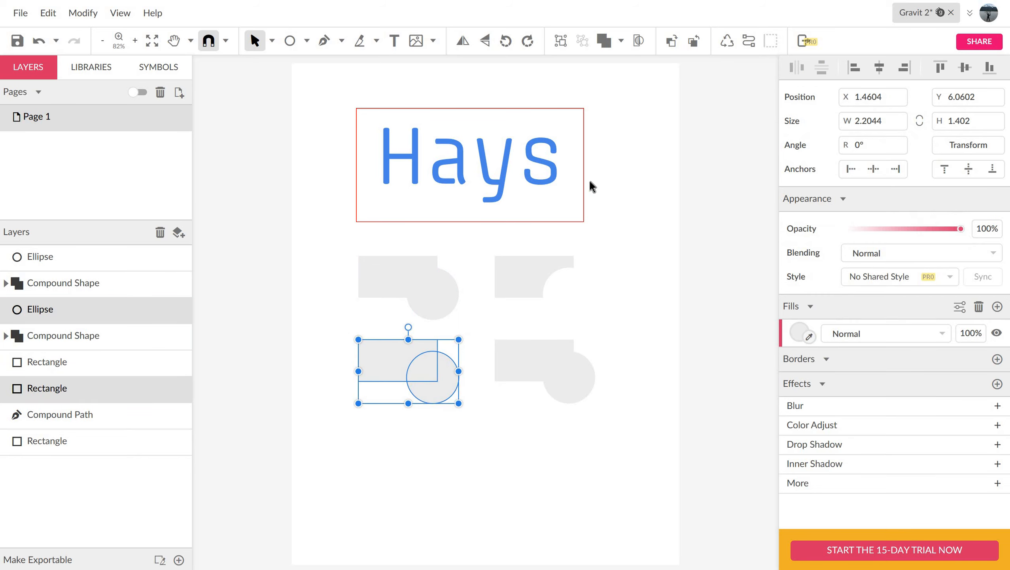
click(621, 41)
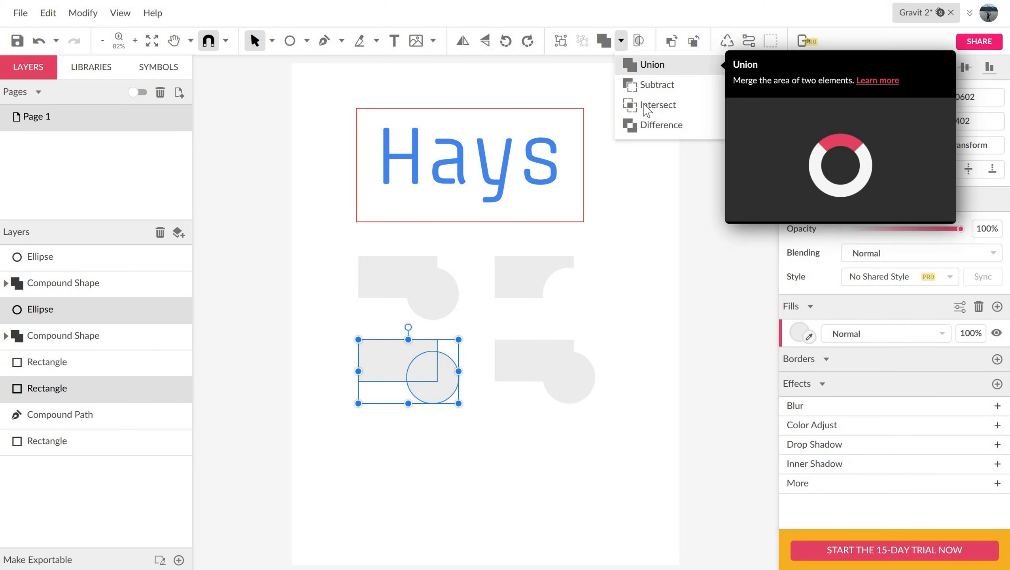
click(644, 105)
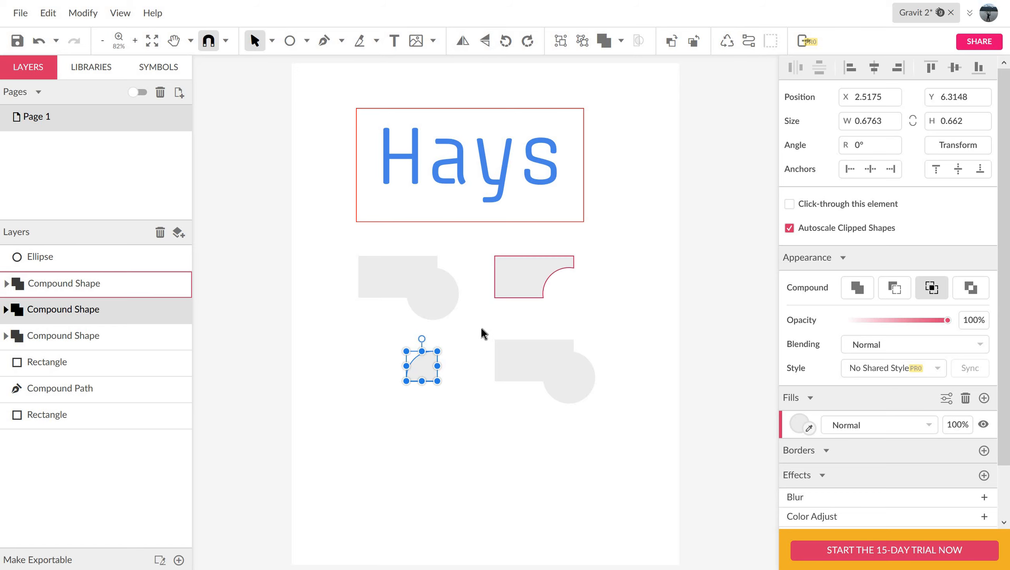
Combine the lower-right rectangle and circle with Difference to cut out their overlap, and deselect the result
drag(482, 329, 622, 423)
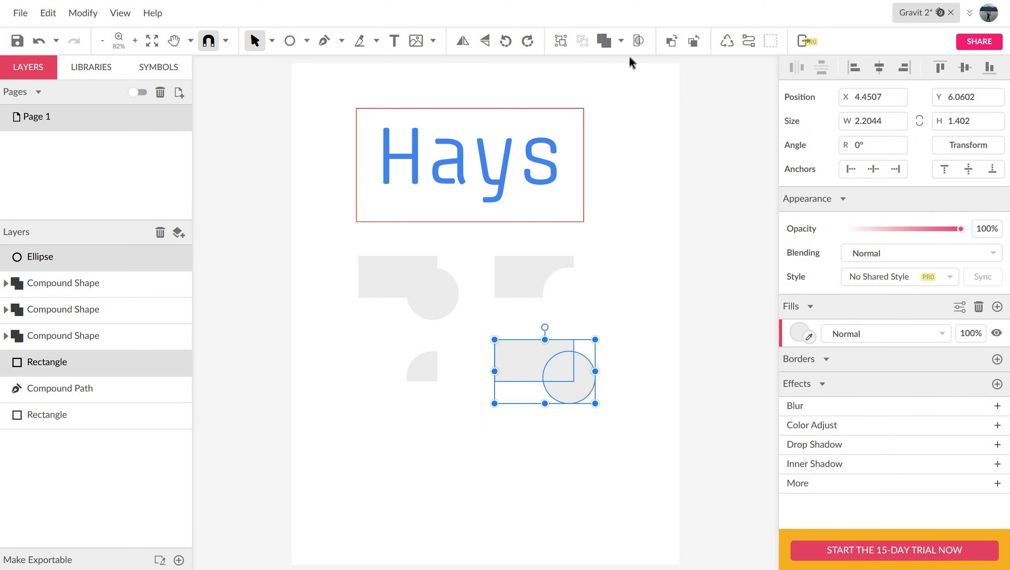
click(622, 40)
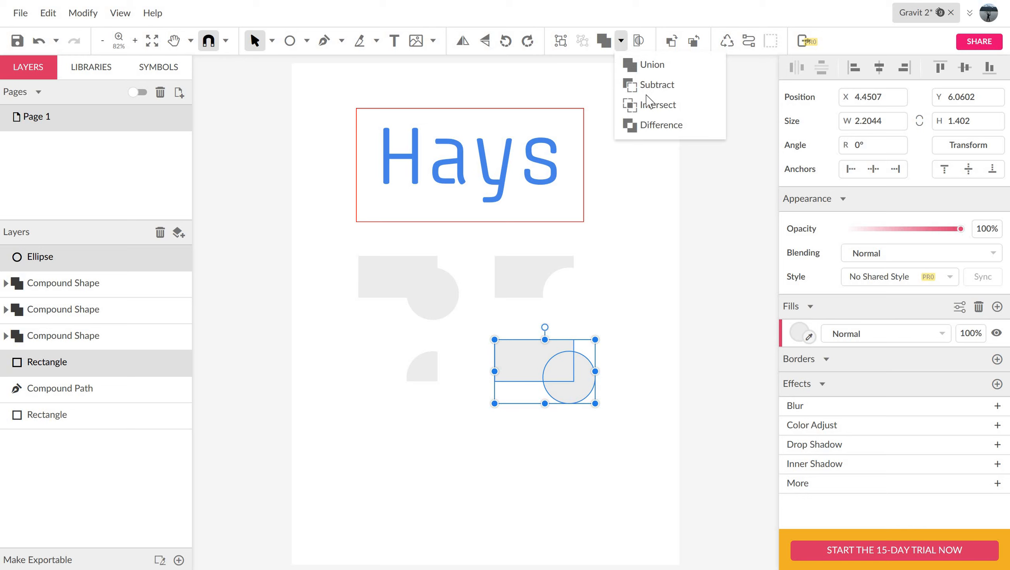
click(657, 125)
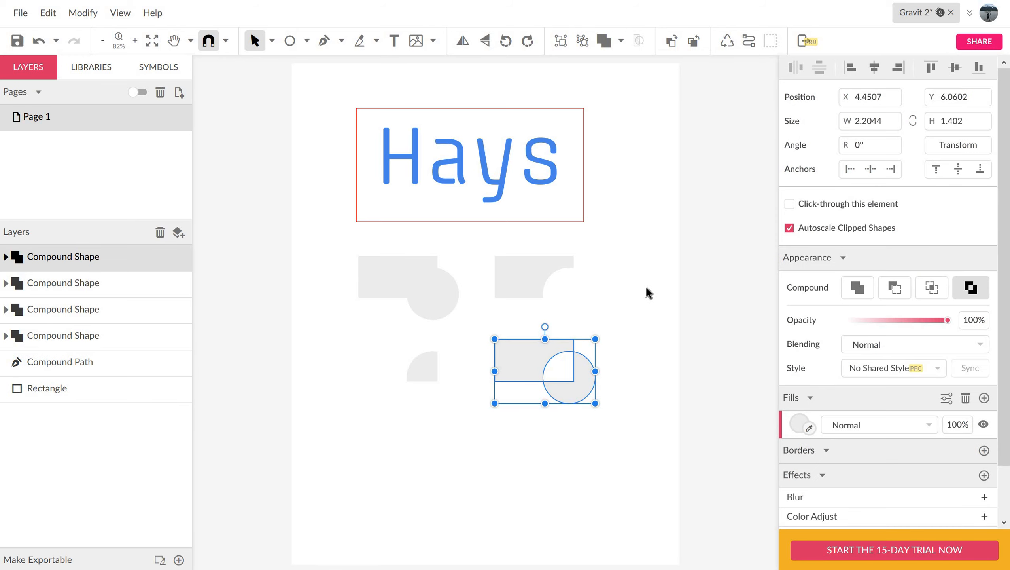
click(647, 289)
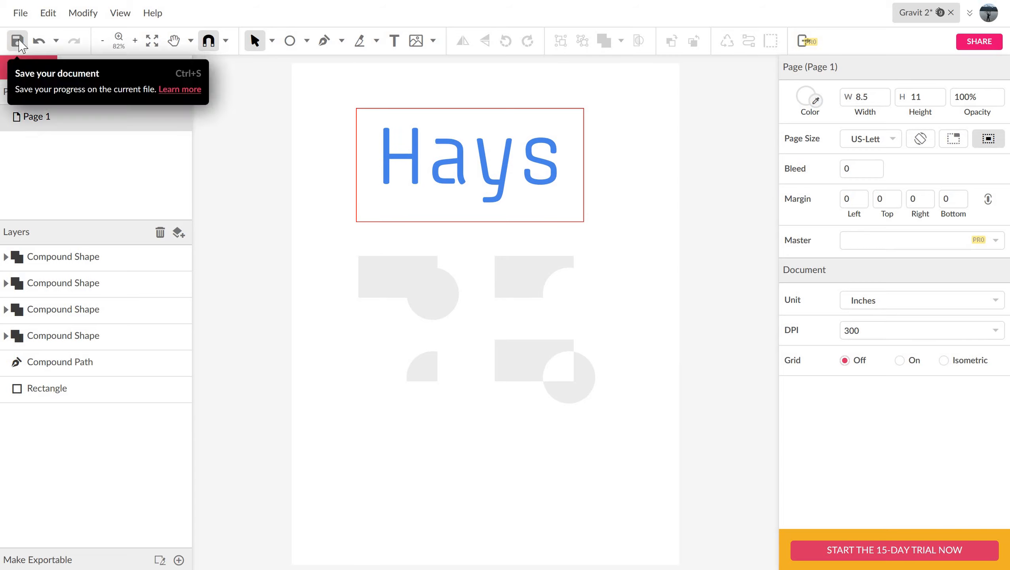
Save the changes to the current Gravit 2 design and look over the available file commands
click(17, 40)
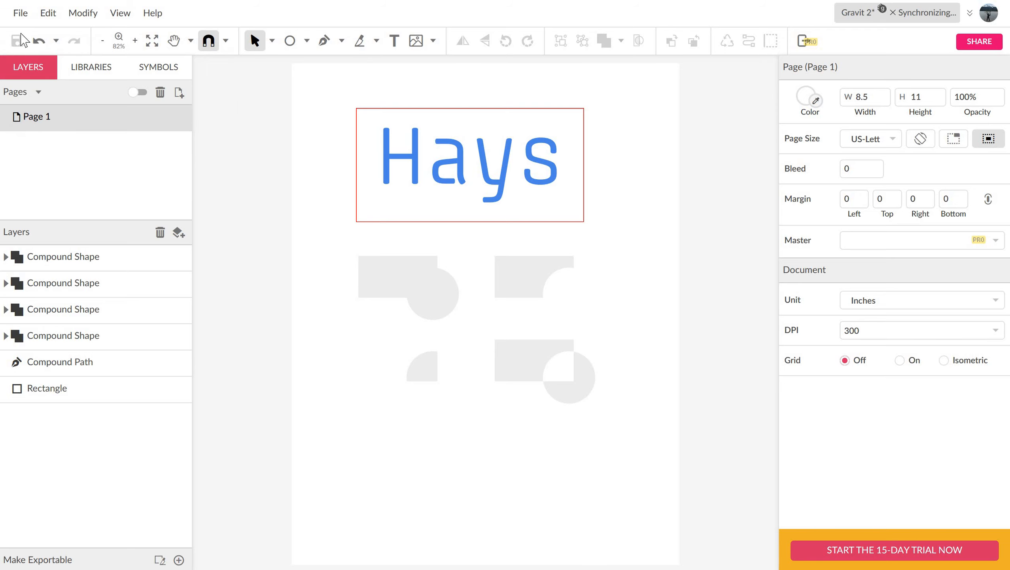
click(23, 12)
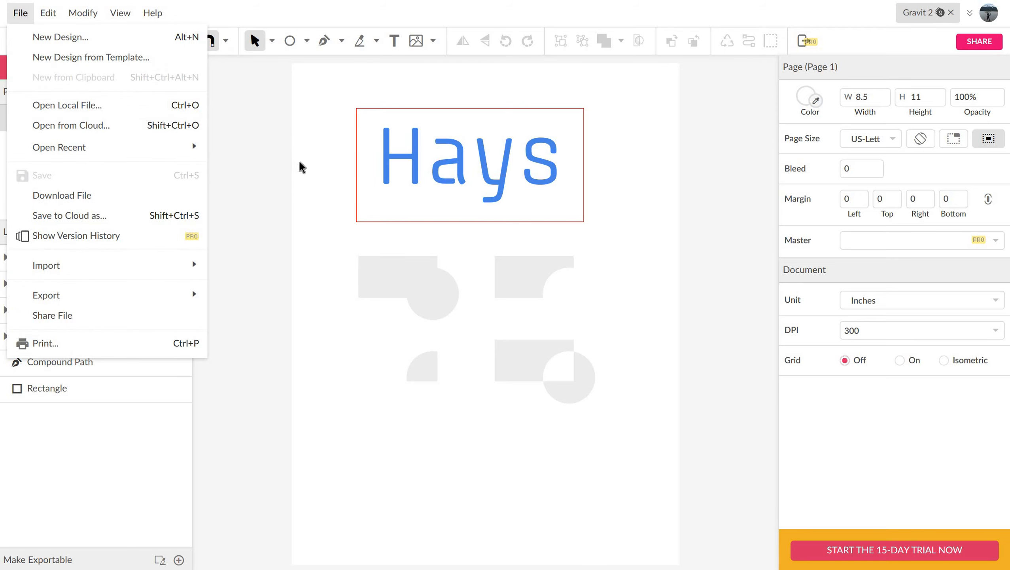
click(389, 172)
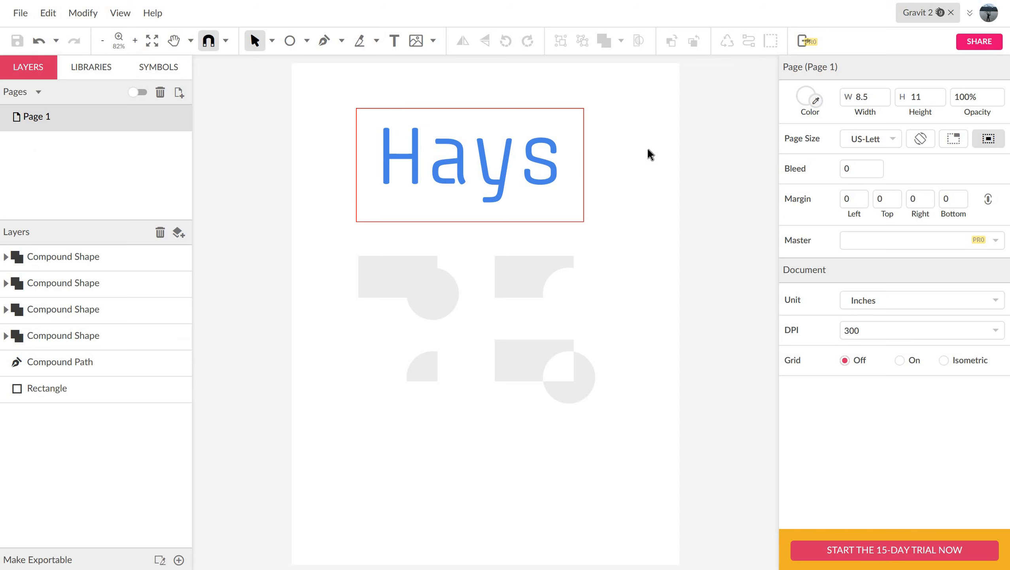
Open the sharing options for the design, copy its share link, and close the dialog
click(974, 42)
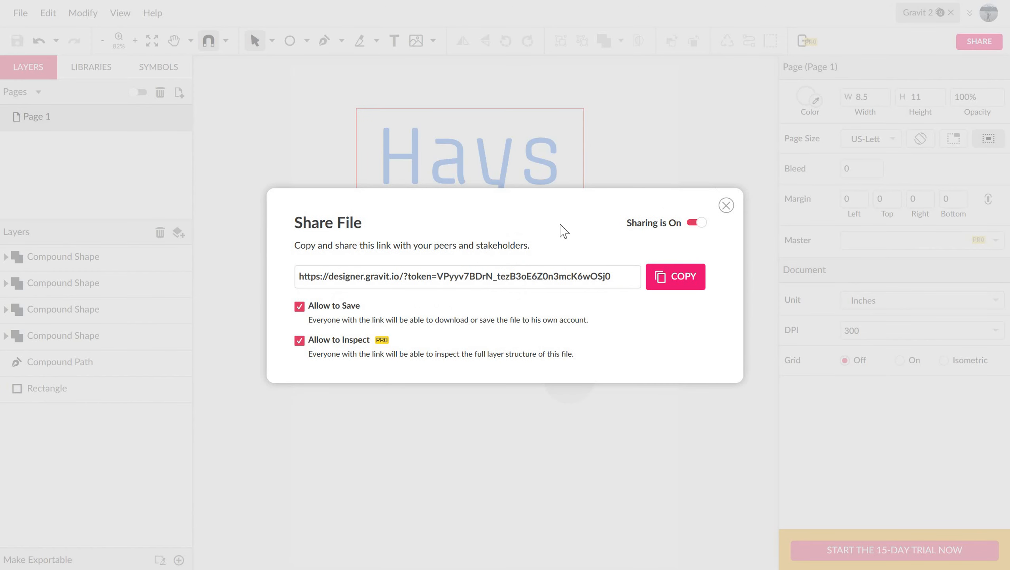
click(697, 283)
click(698, 283)
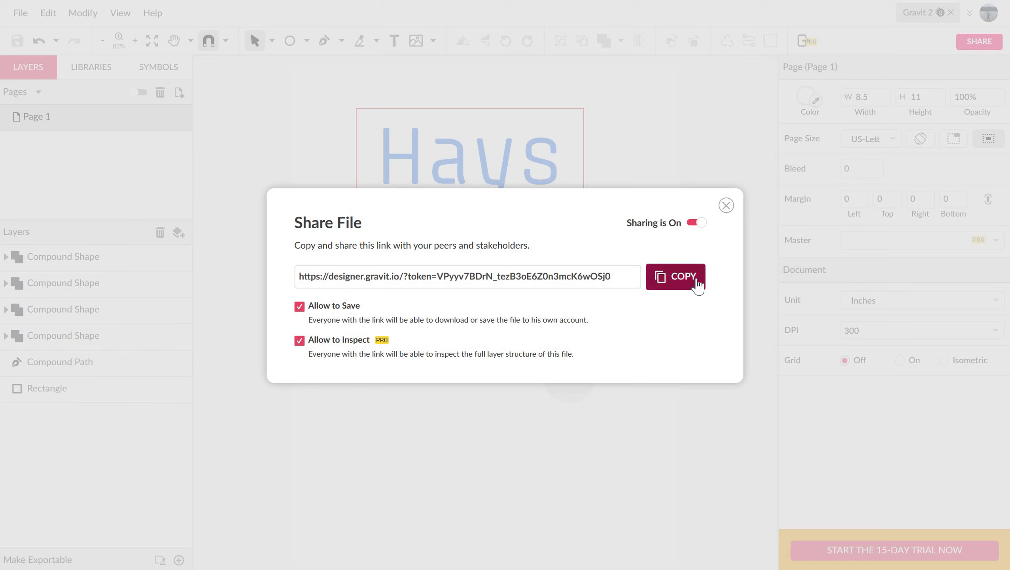
click(726, 206)
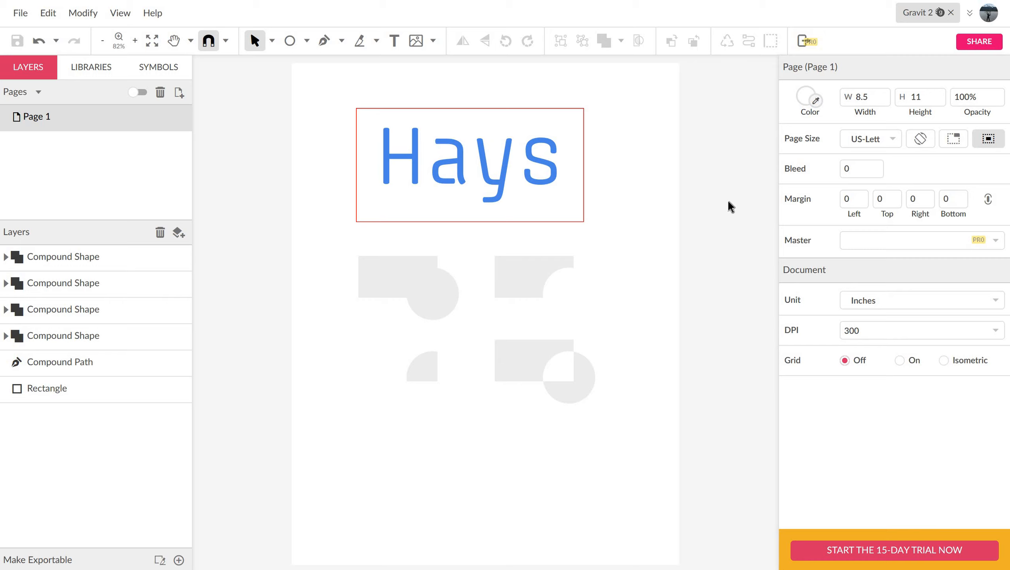